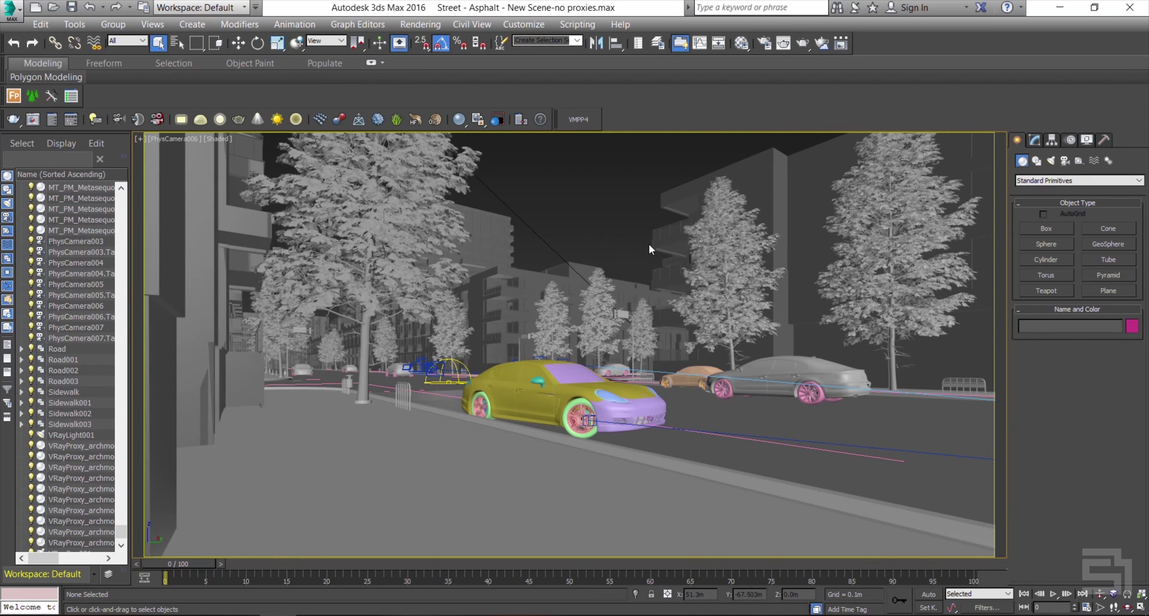
Open the Material Editor with the road box selected, then launch the Material/Map Browser via Get Material
left_click(737, 44)
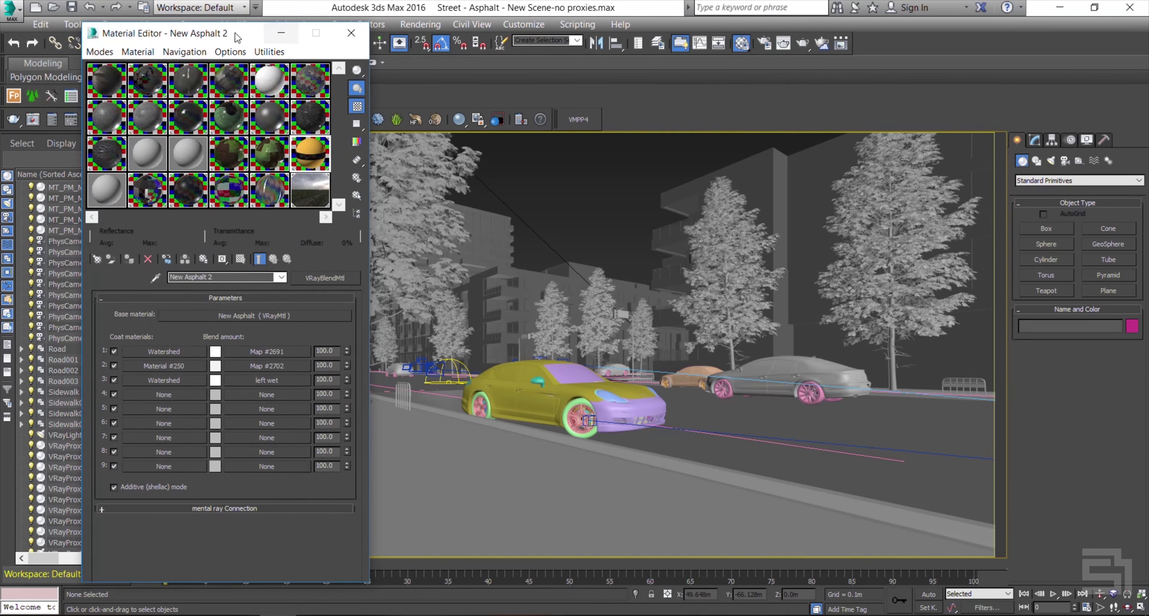
left_click_drag(218, 36, 212, 32)
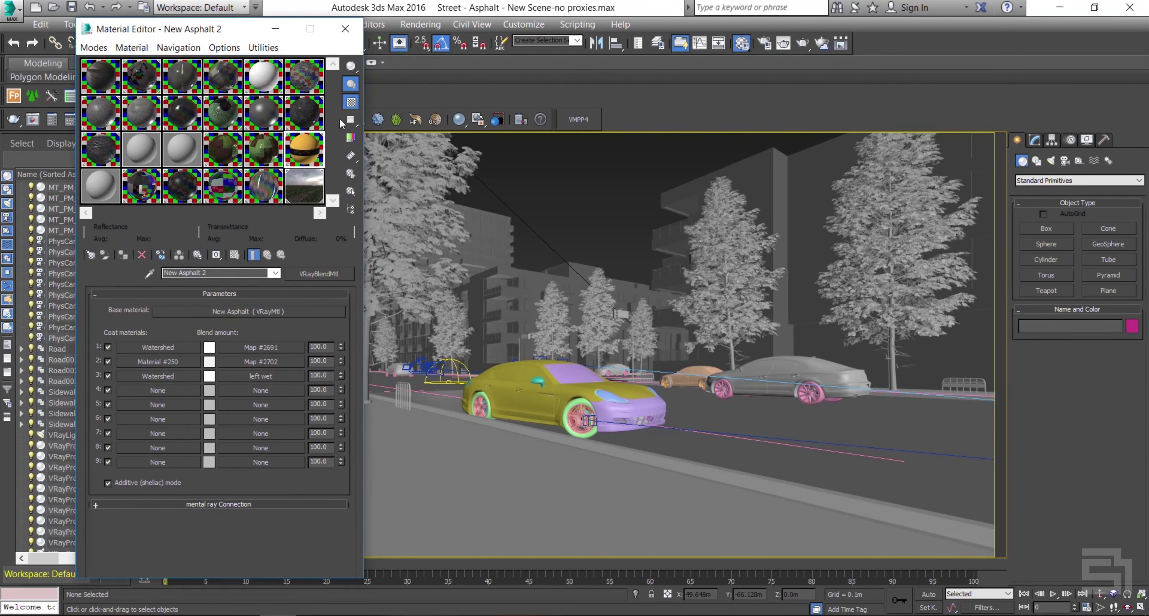
left_click(775, 428)
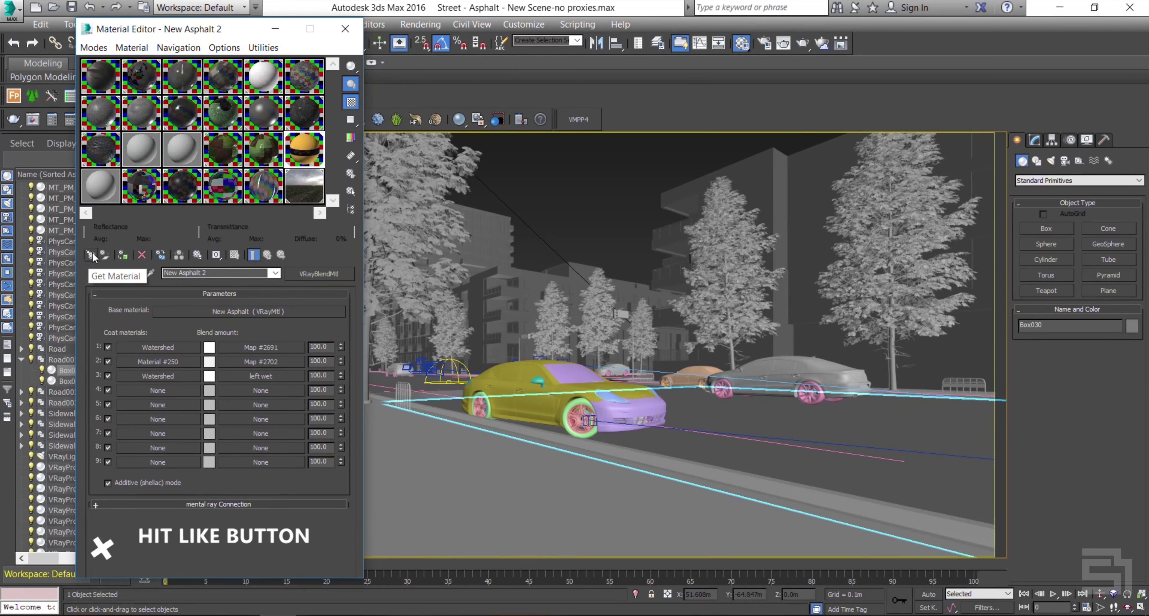
left_click(144, 49)
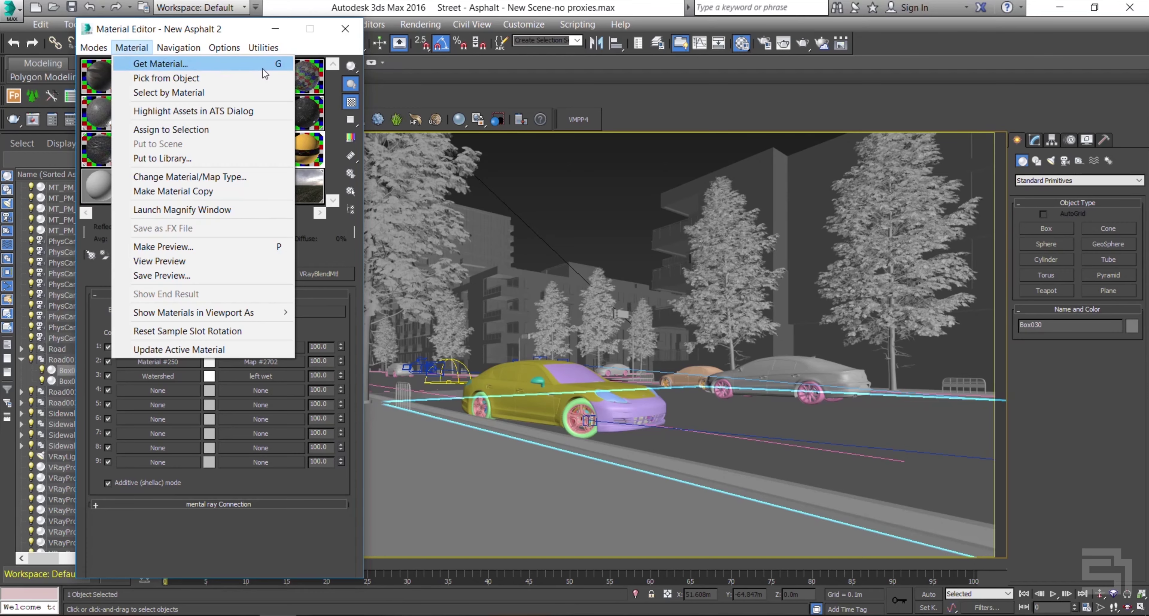
left_click(227, 30)
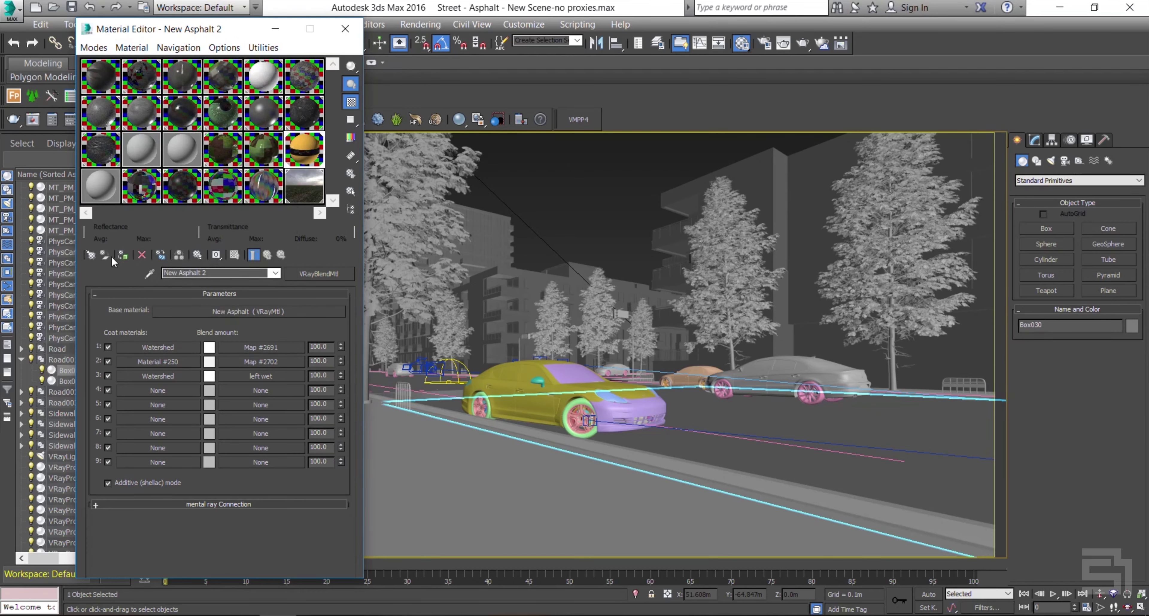
left_click(92, 256)
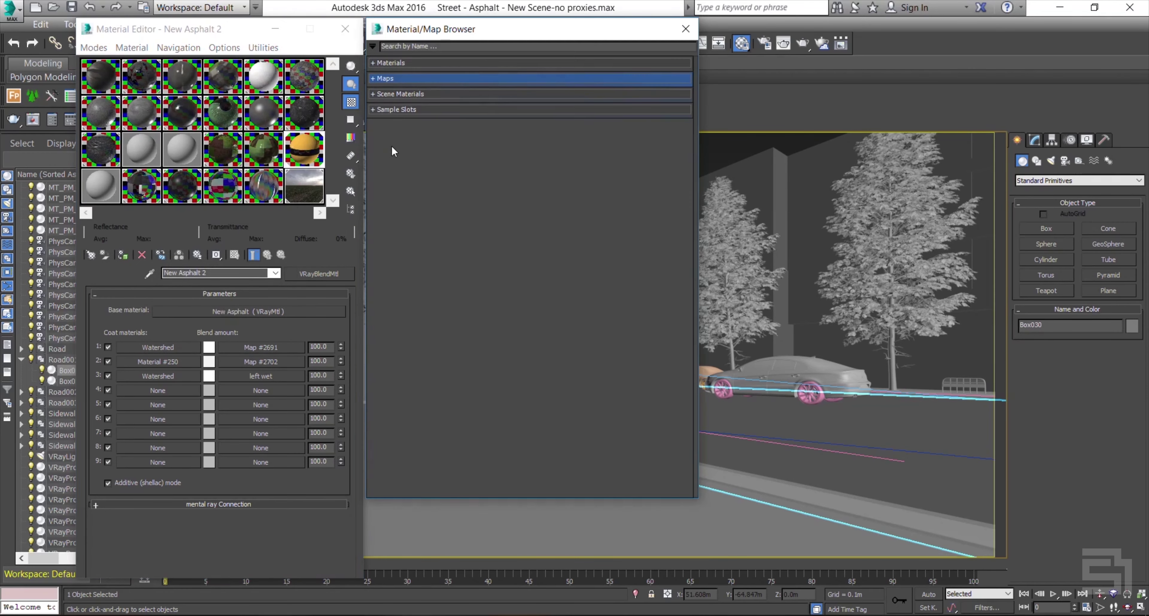
Save a new material library named 'Street Materials' in the materiallibraries folder
left_click(373, 48)
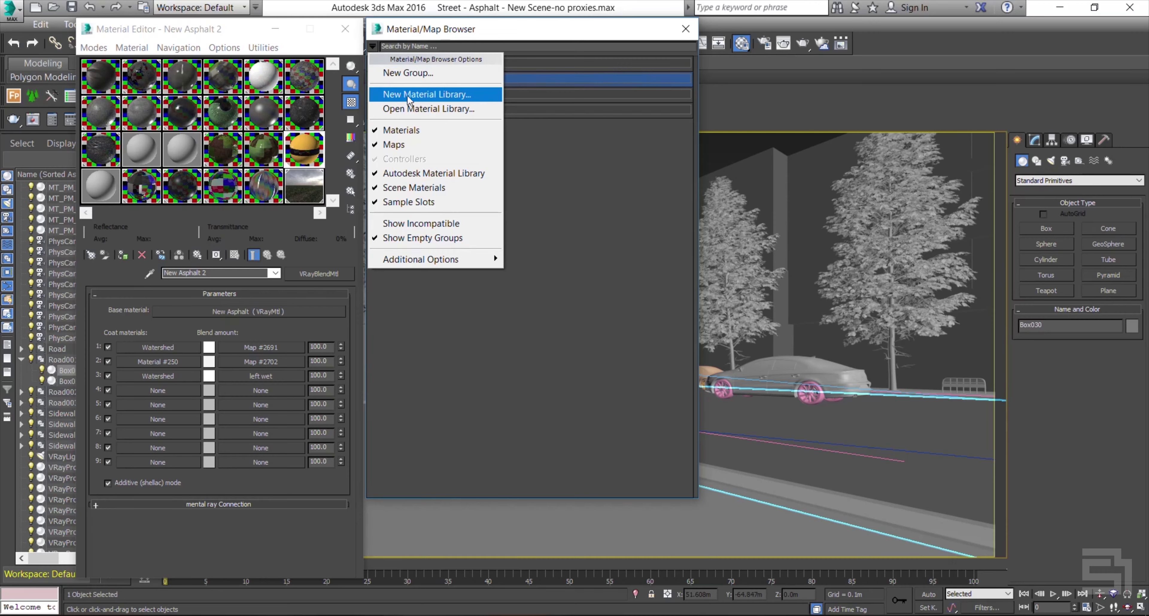
left_click(481, 99)
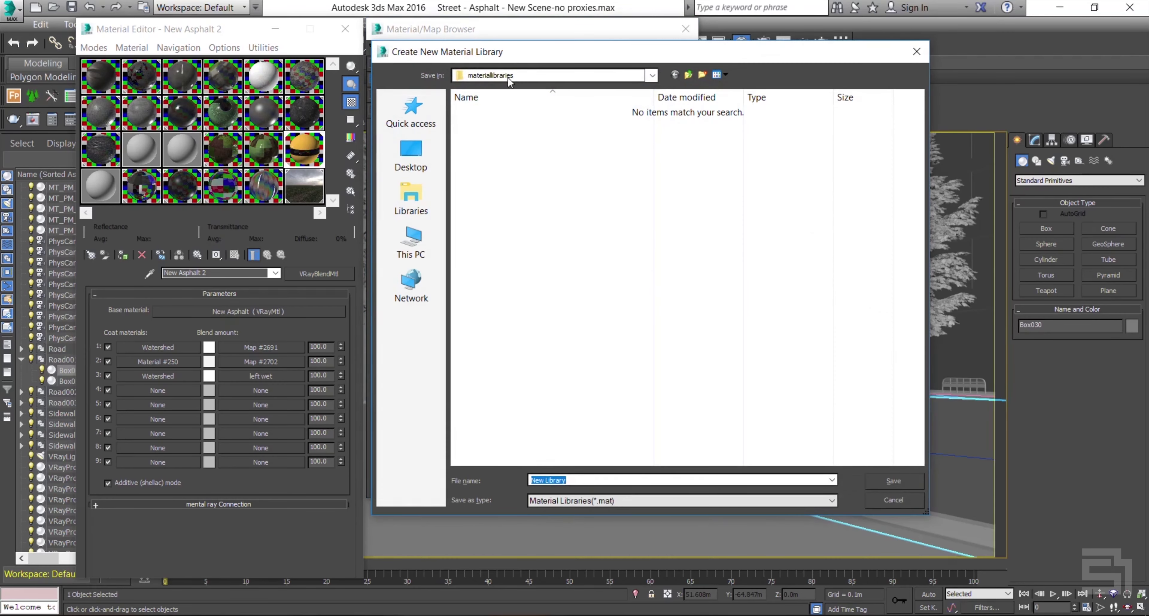
left_click_drag(522, 54, 542, 55)
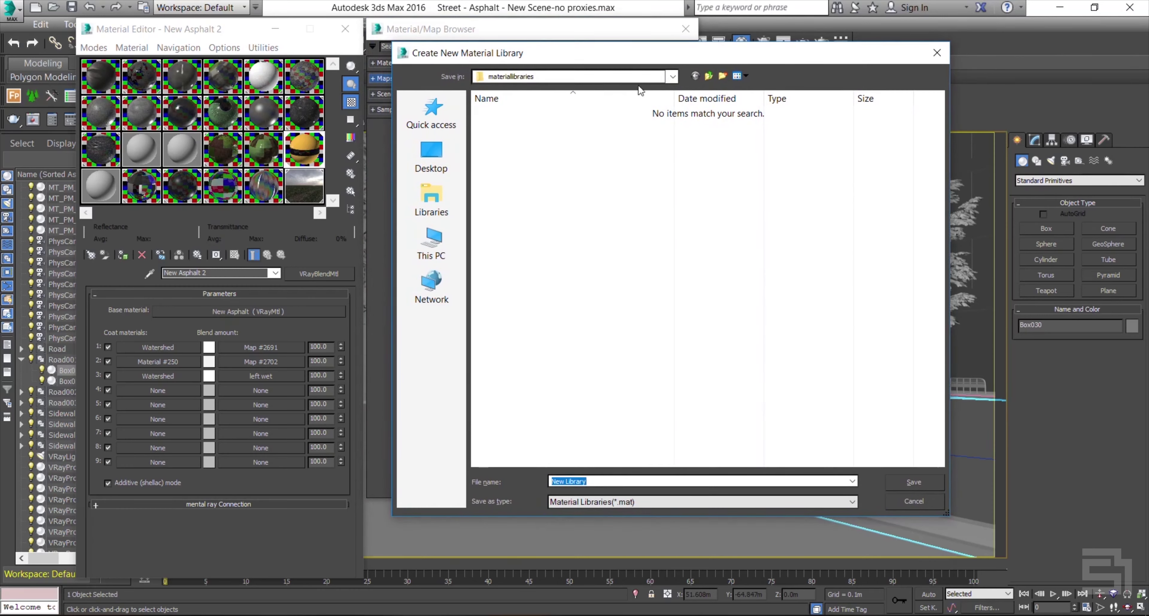
left_click(671, 80)
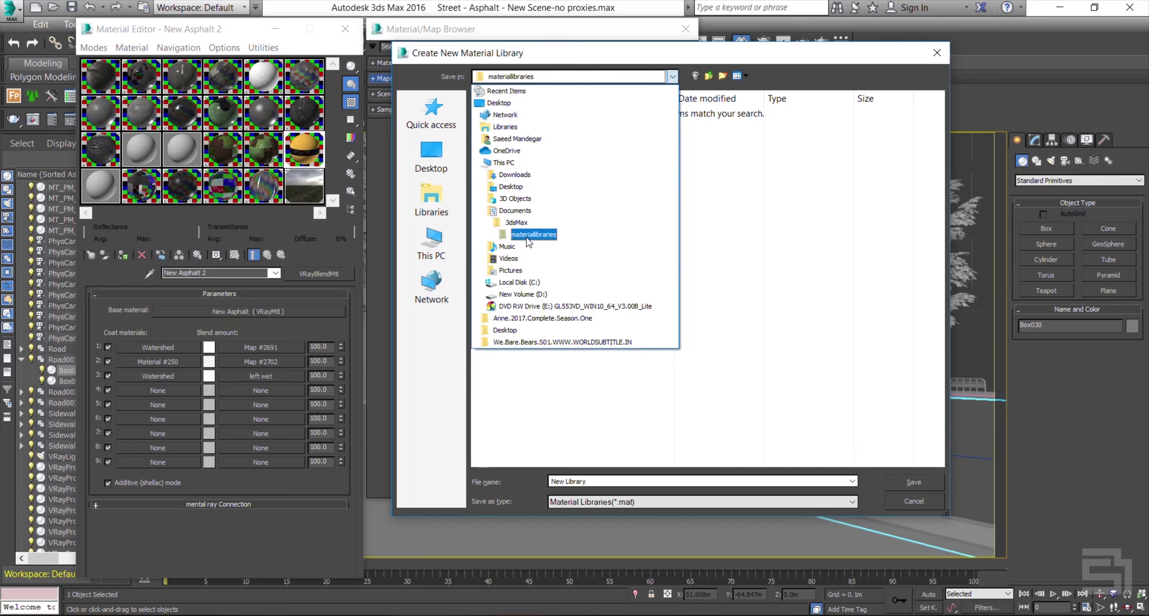
left_click(548, 235)
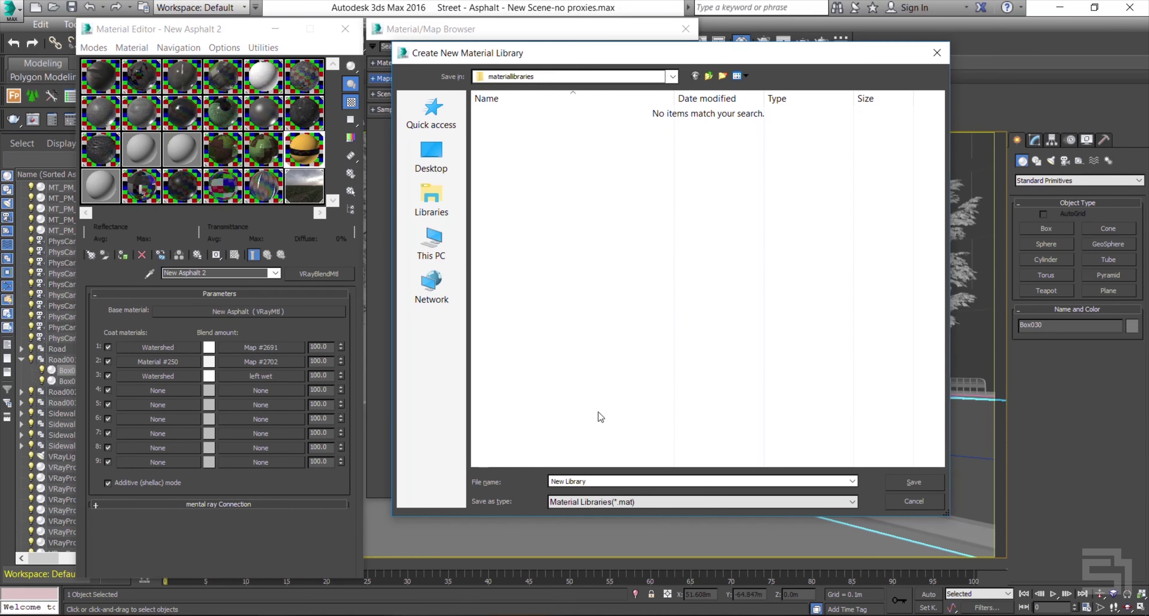
left_click(597, 480)
type("Str")
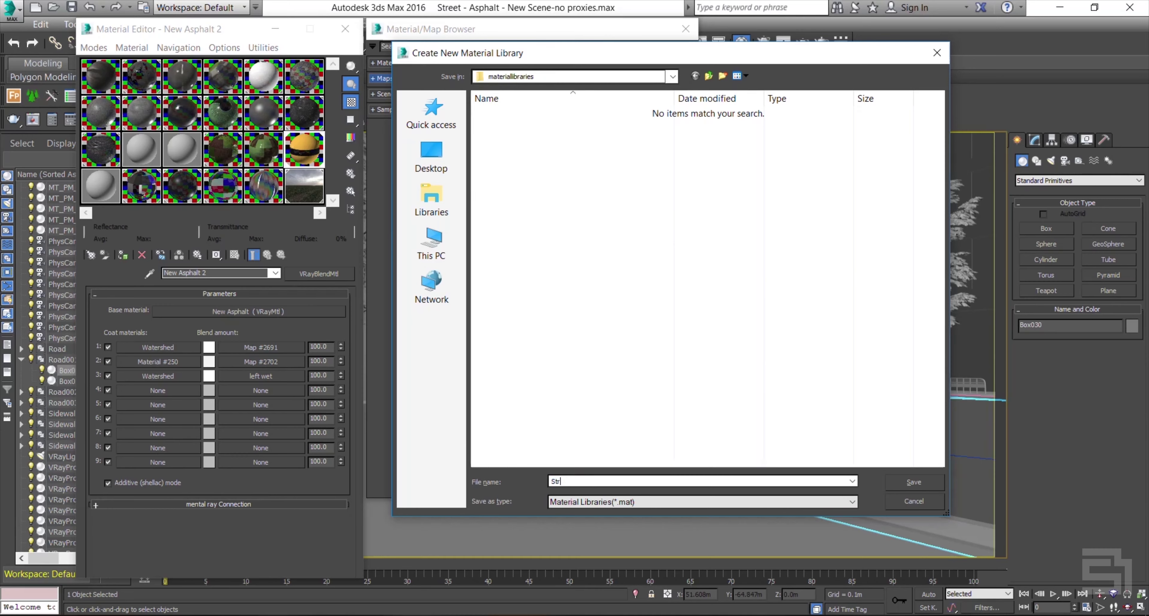
type("eet Materials")
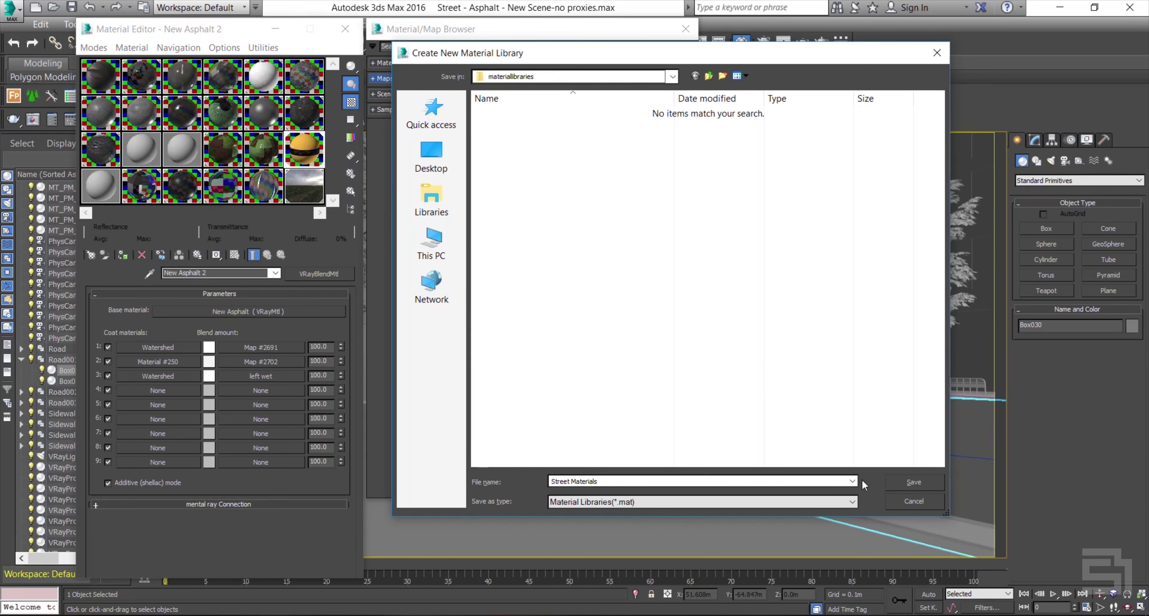
left_click(914, 482)
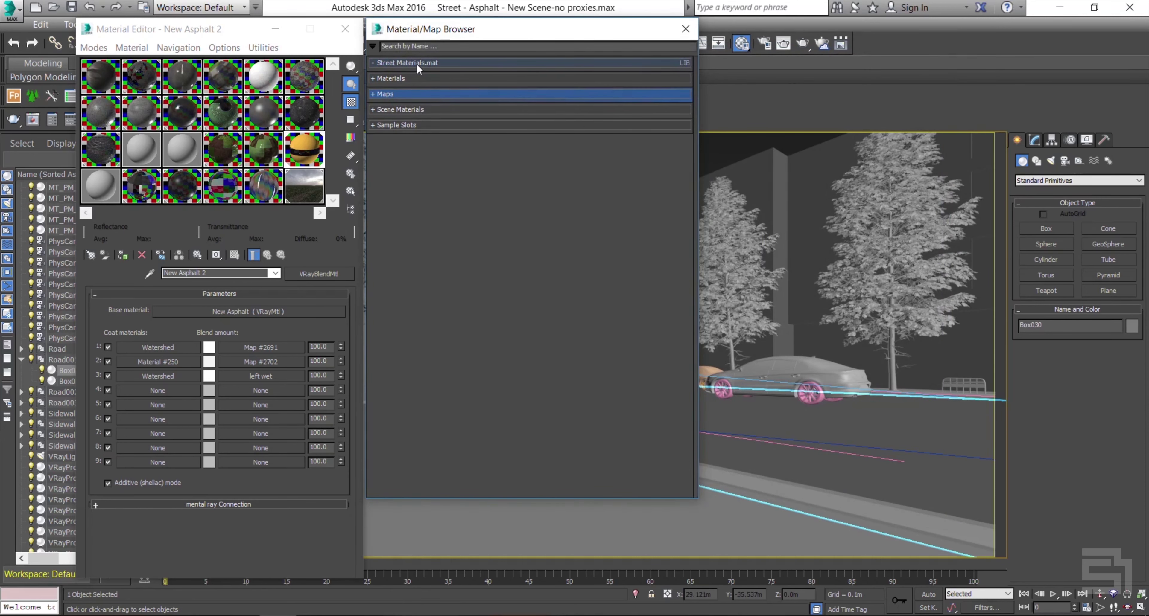
Put the blend material to the library, choosing Street Materials.mat as the destination
left_click(417, 64)
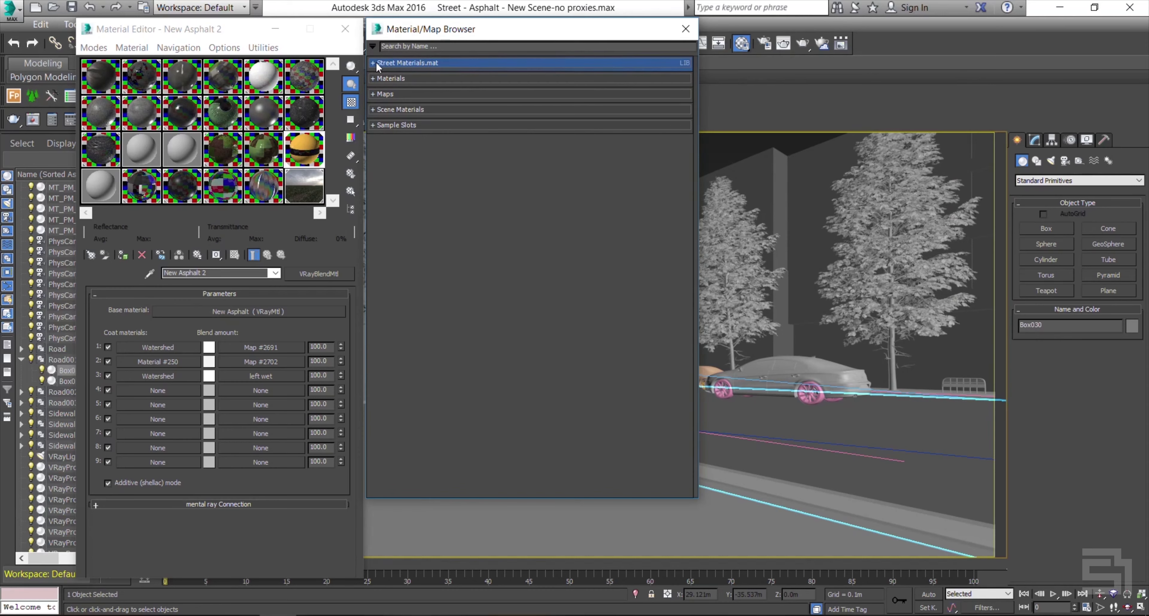
left_click(304, 157)
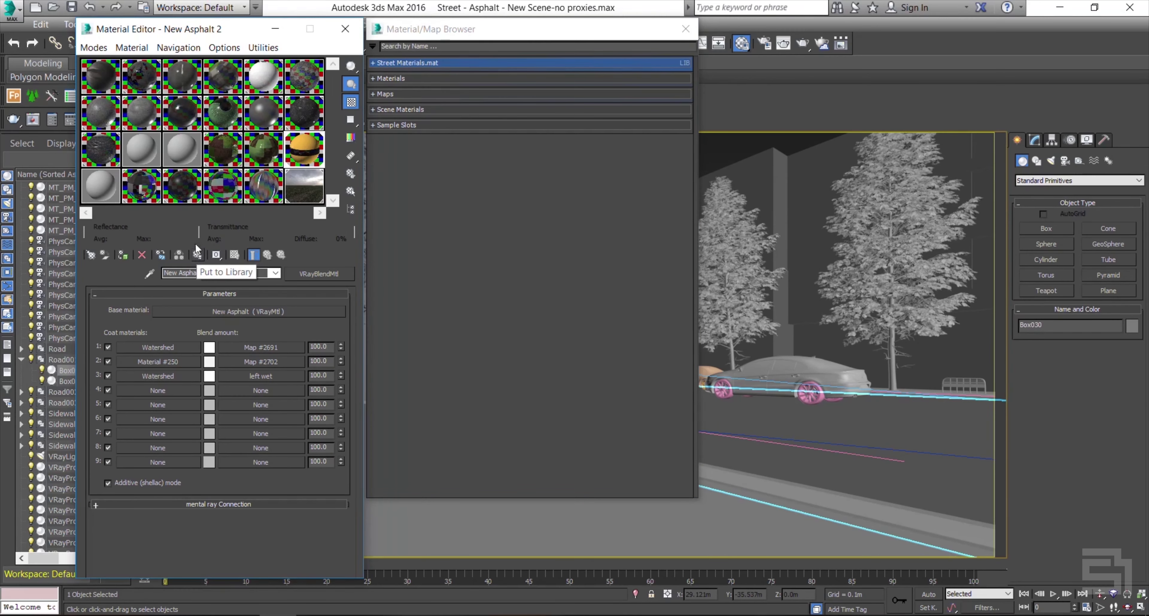
left_click(132, 48)
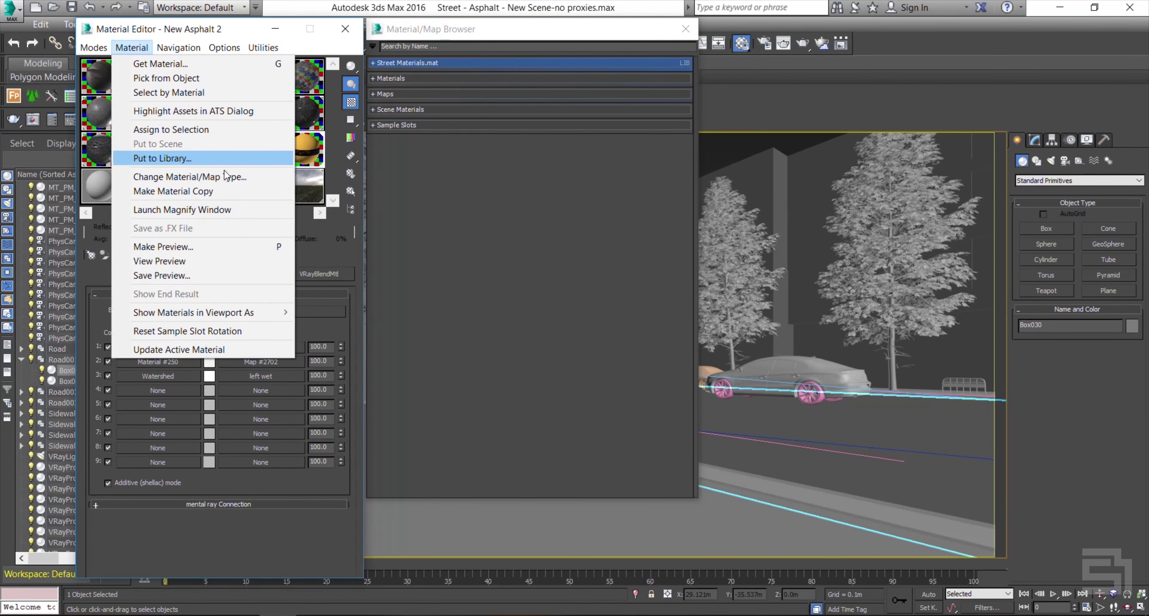
left_click(327, 233)
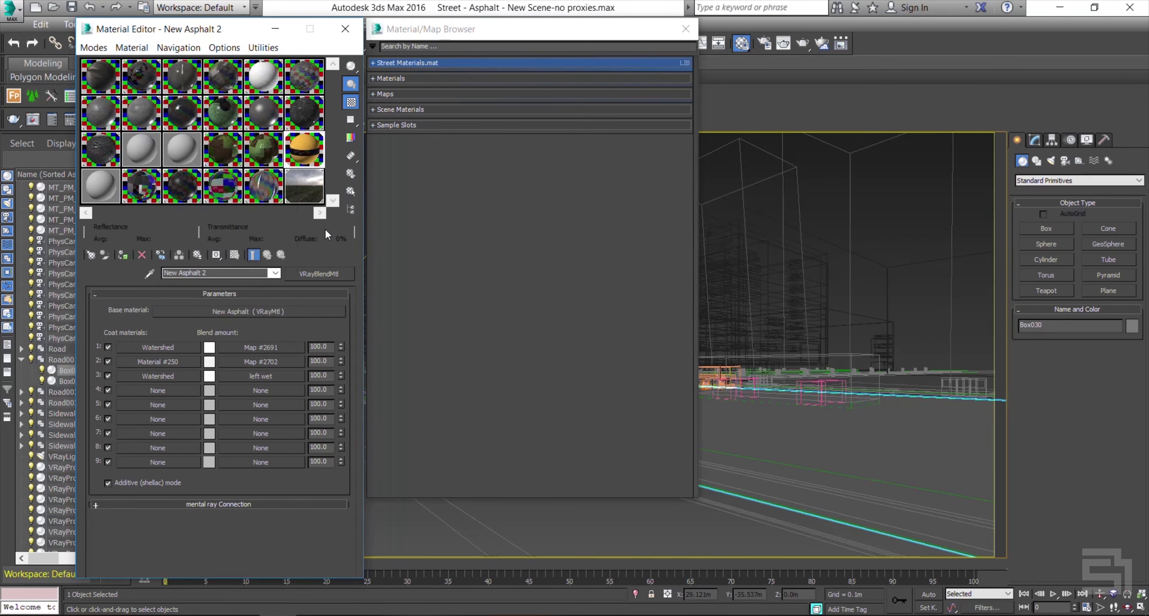
left_click(197, 255)
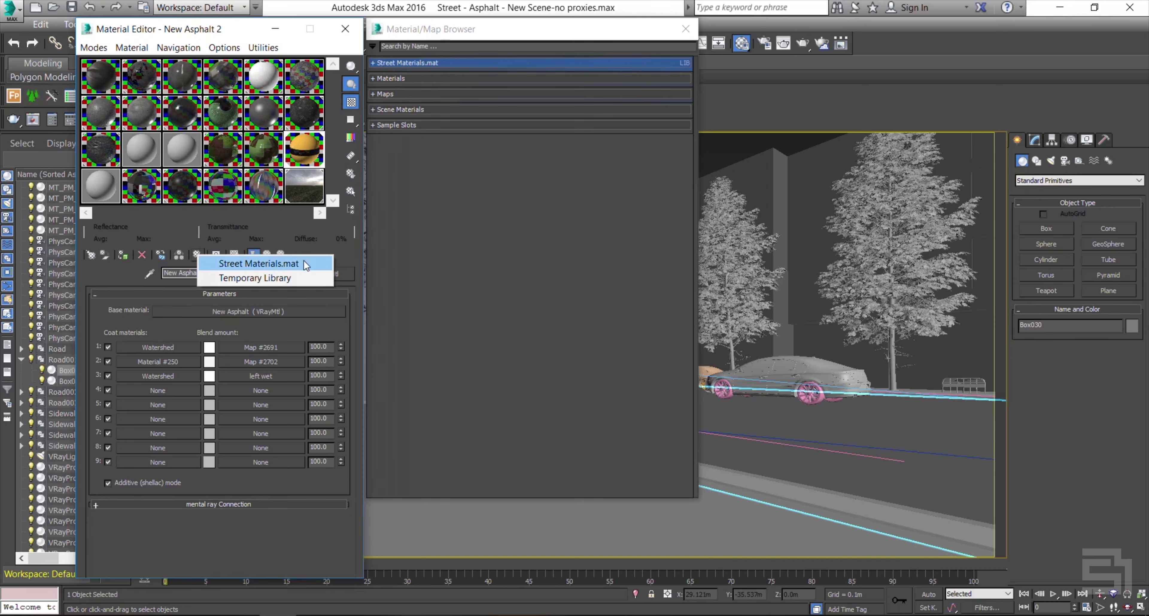
left_click(295, 266)
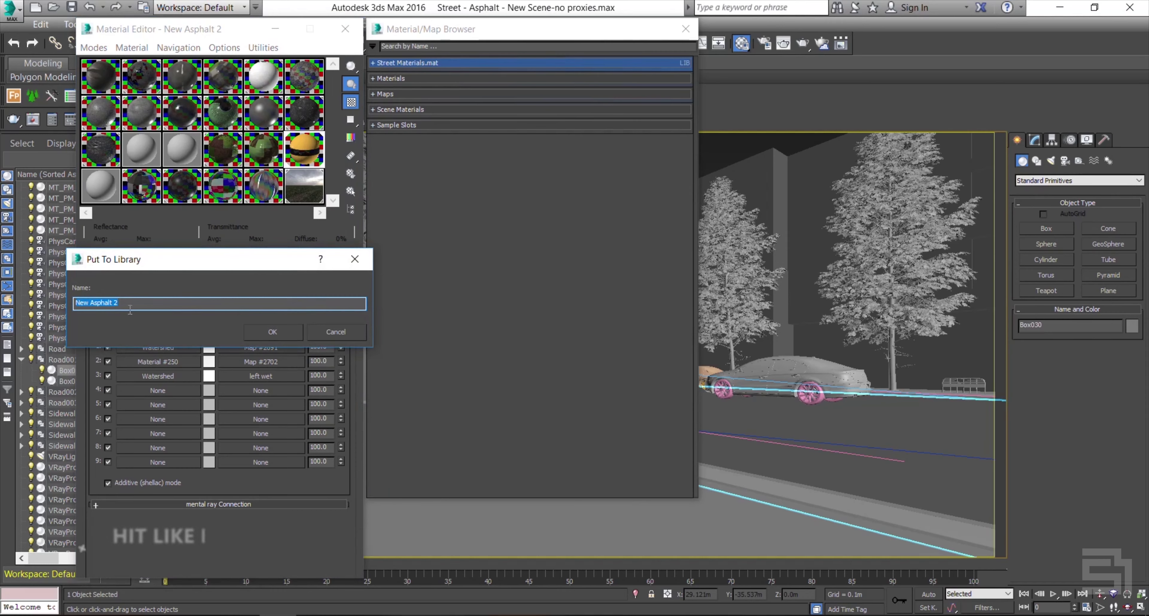
Rename 'New Asphalt 2' to 'Asphalt' and confirm adding it to the library
left_click(157, 307)
key("BackSpace")
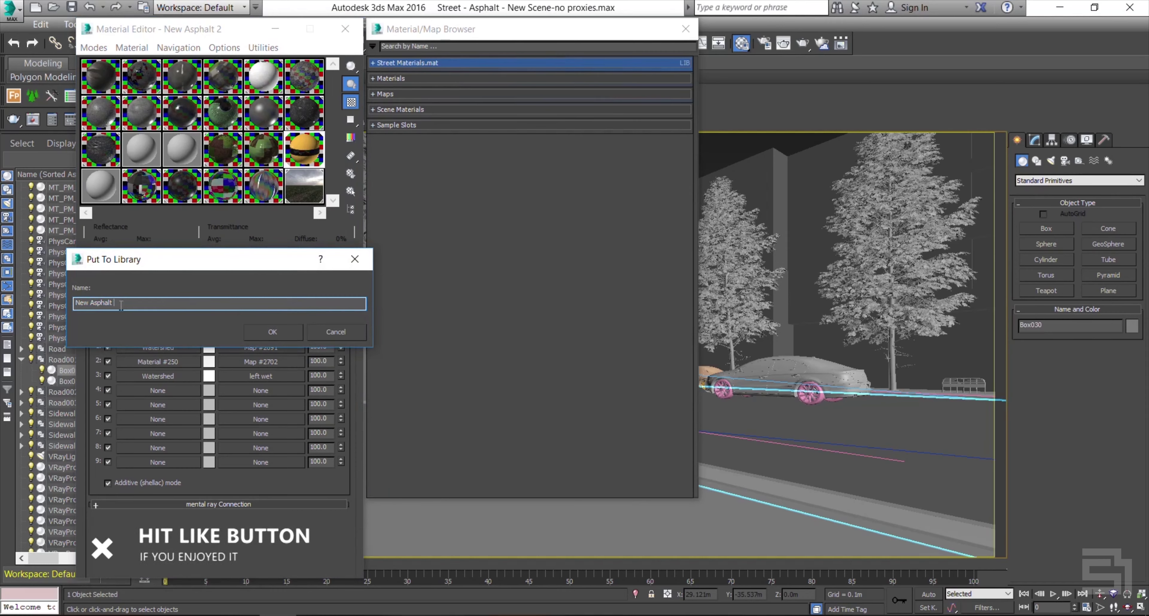
left_click_drag(92, 303, 74, 303)
key("BackSpace")
left_click(287, 332)
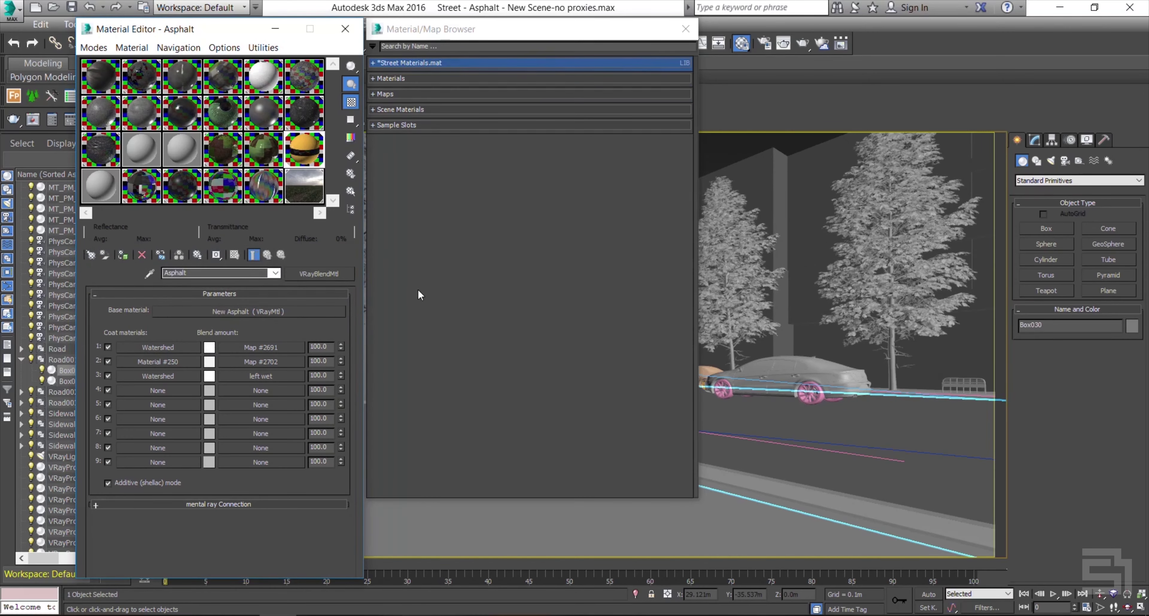
Save the Street Materials.mat library to disk and close the browser and Material Editor
left_click(372, 63)
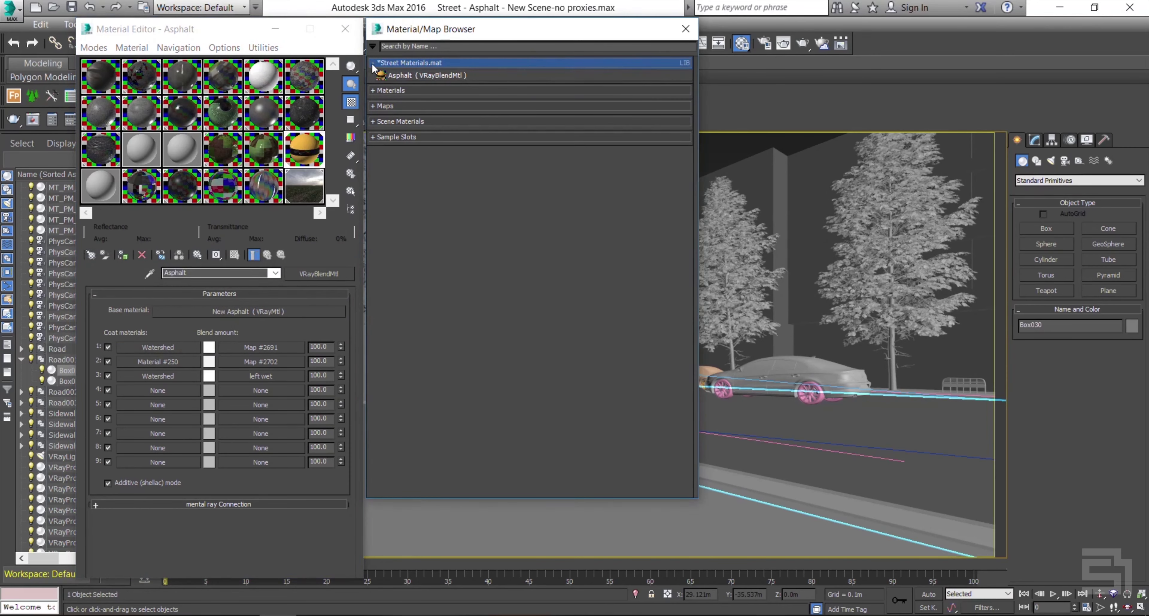
left_click(417, 74)
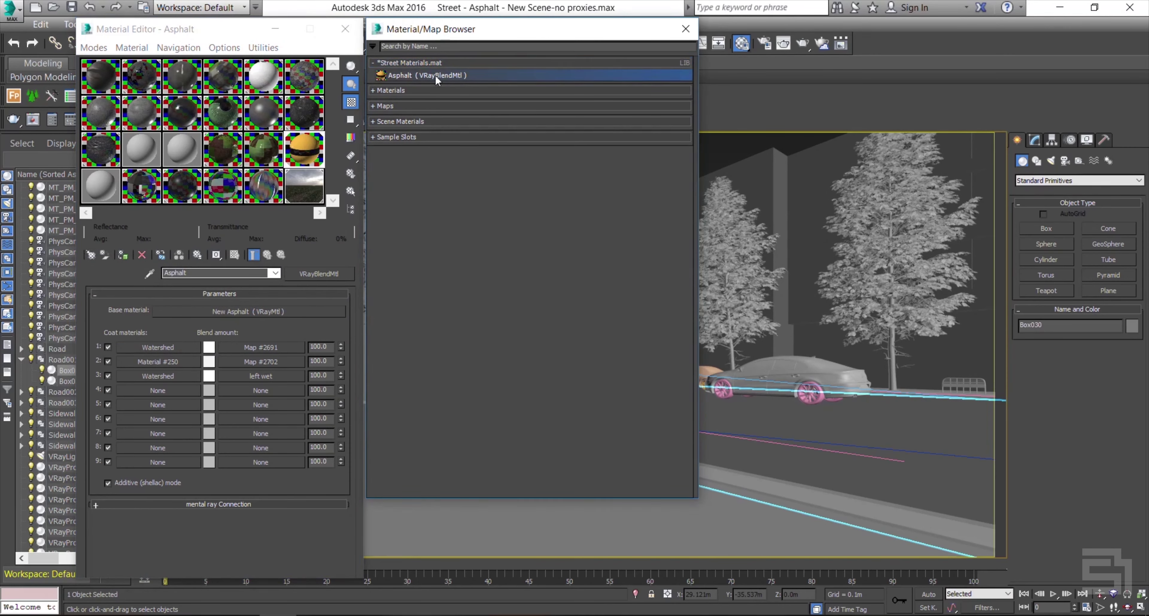
right_click(451, 63)
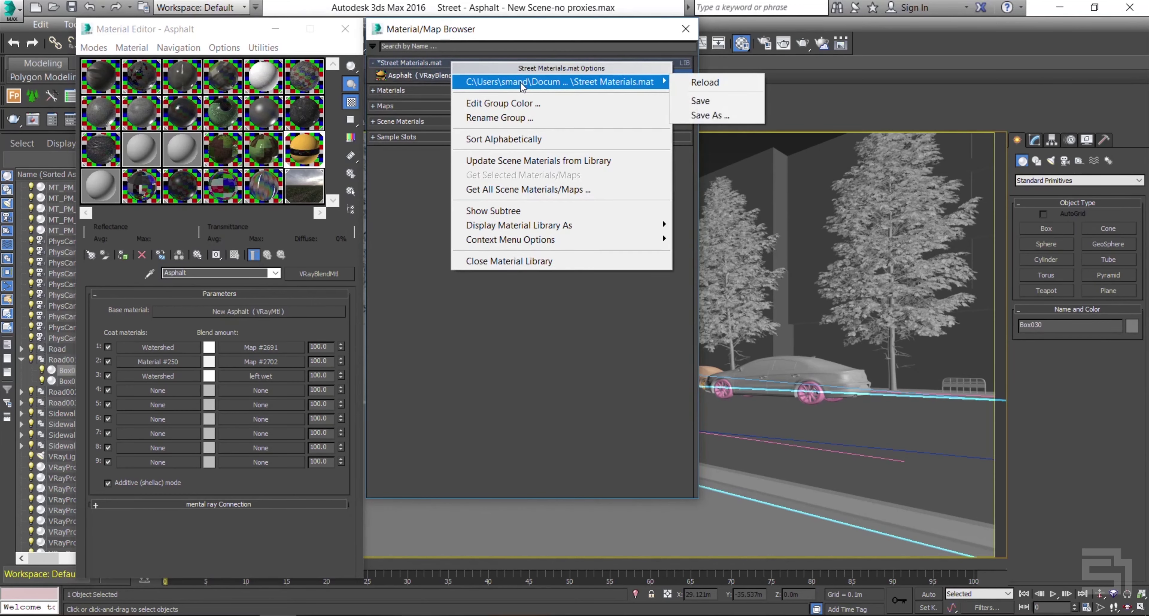
mouse_move(560, 82)
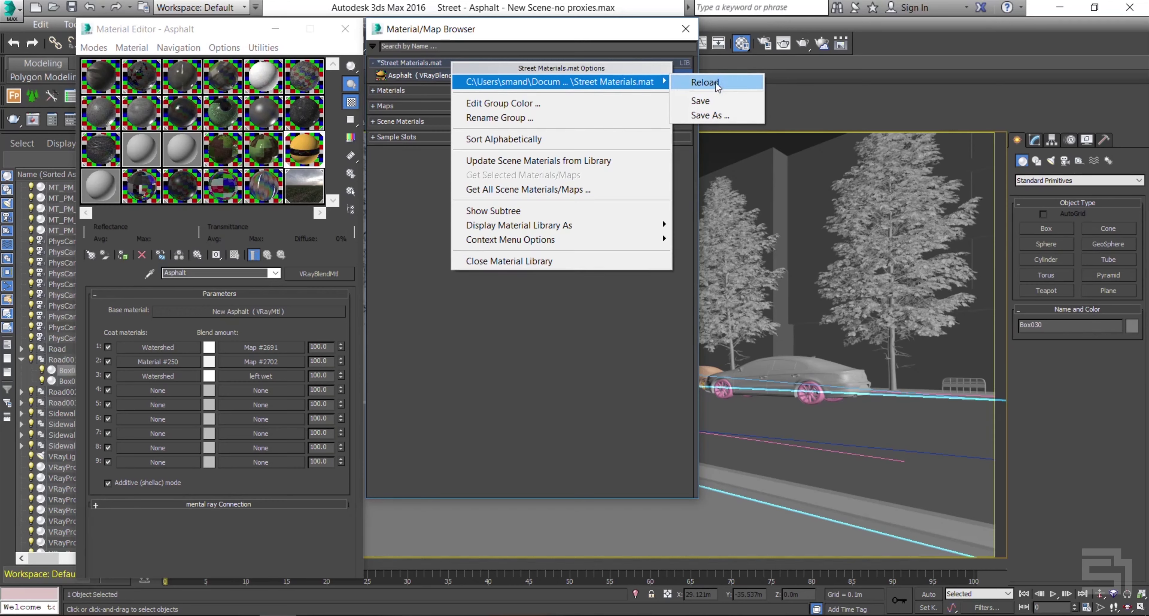
left_click(738, 103)
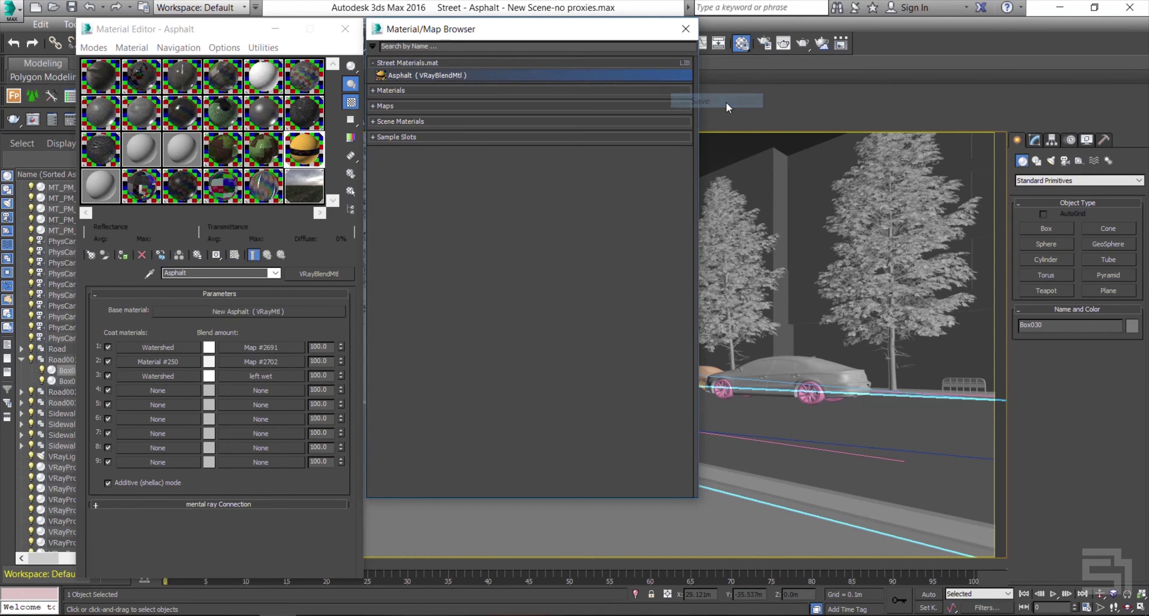
left_click(685, 34)
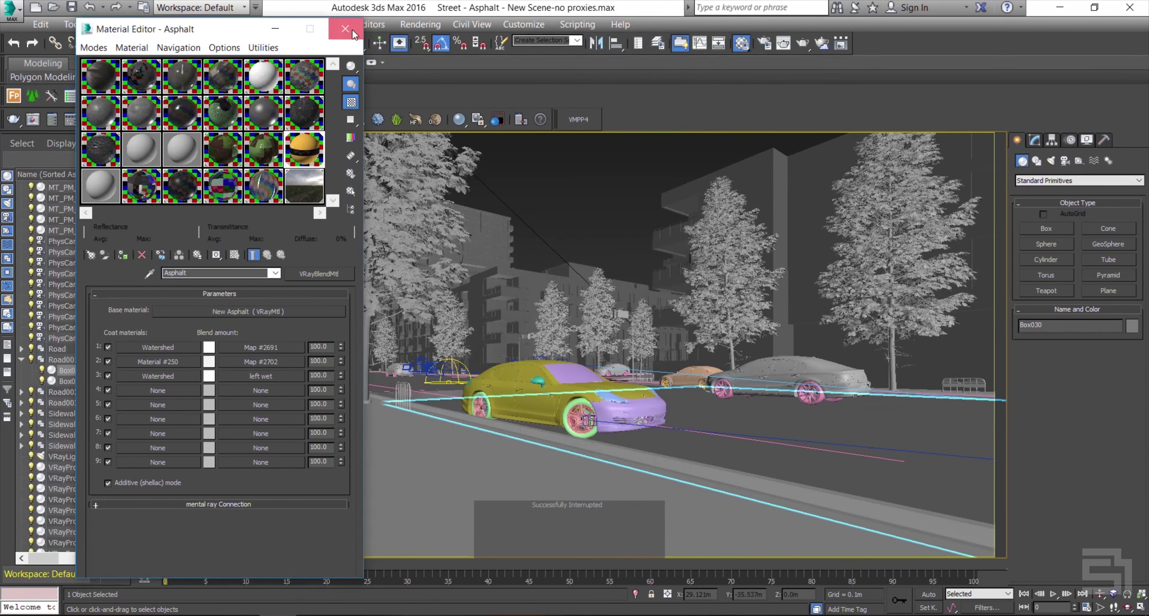
left_click(346, 29)
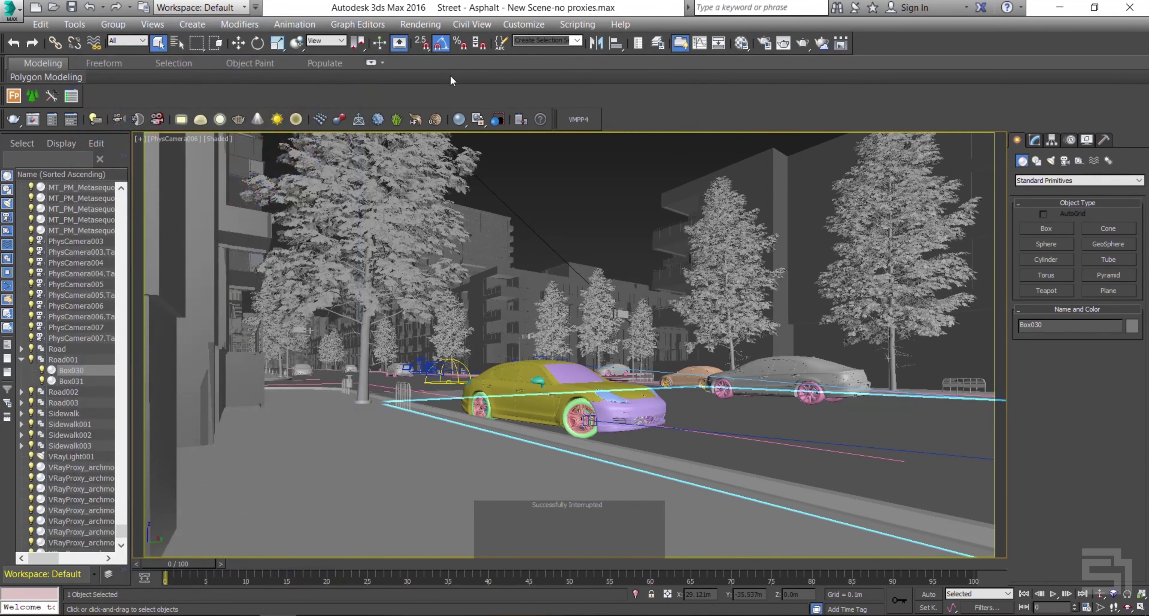
Reset to an empty Untitled scene without saving, and pick the Standard Primitives Plane tool
left_click(18, 10)
left_click(31, 80)
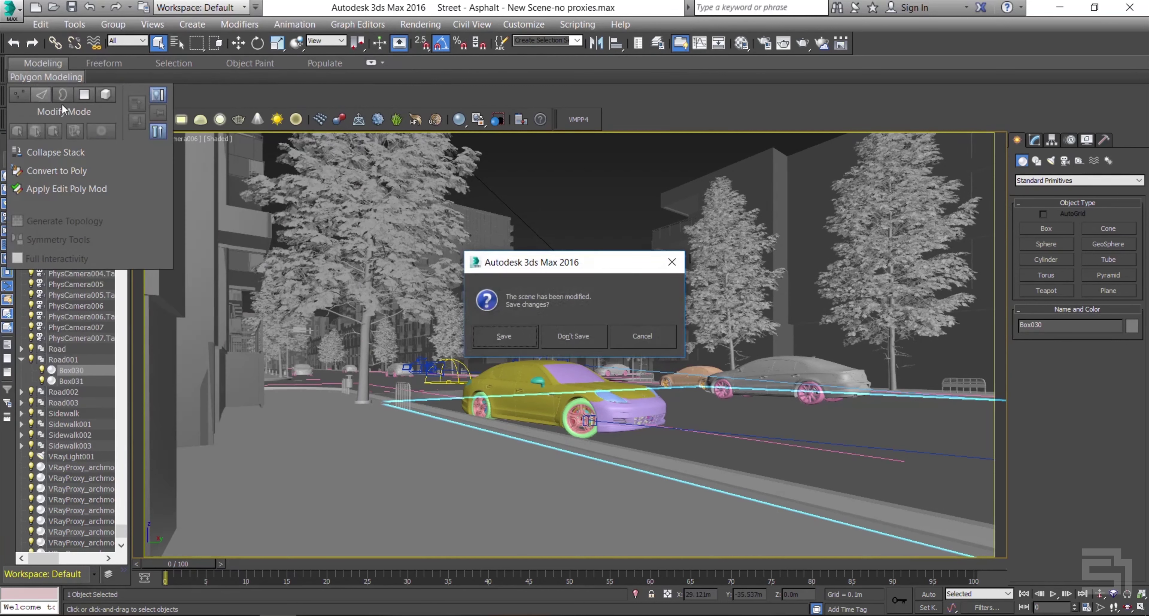
left_click(569, 337)
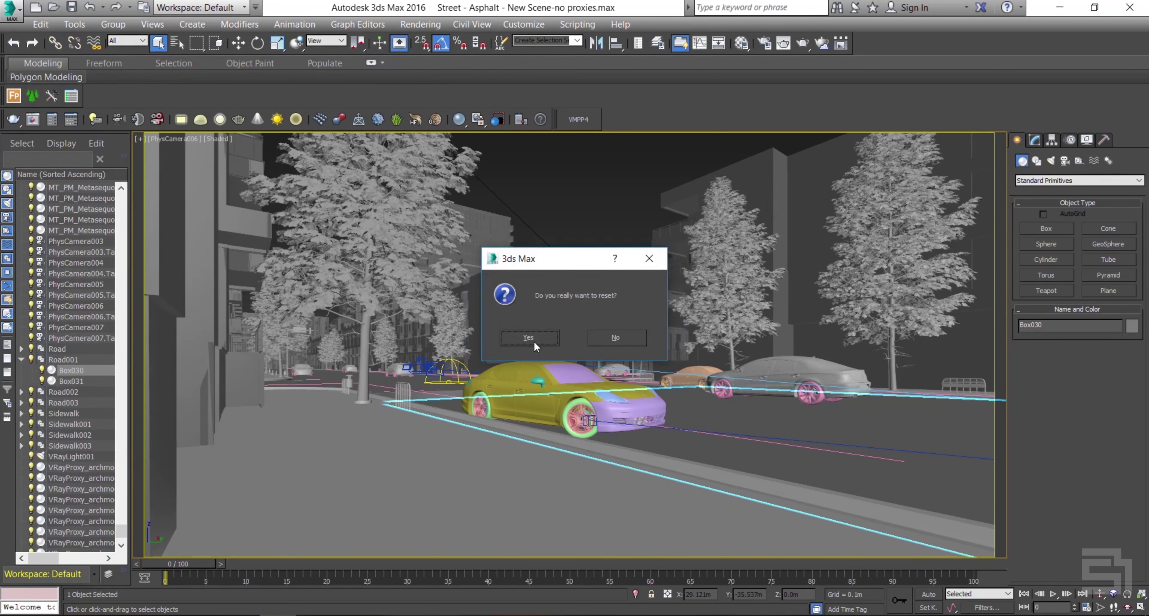
left_click(533, 341)
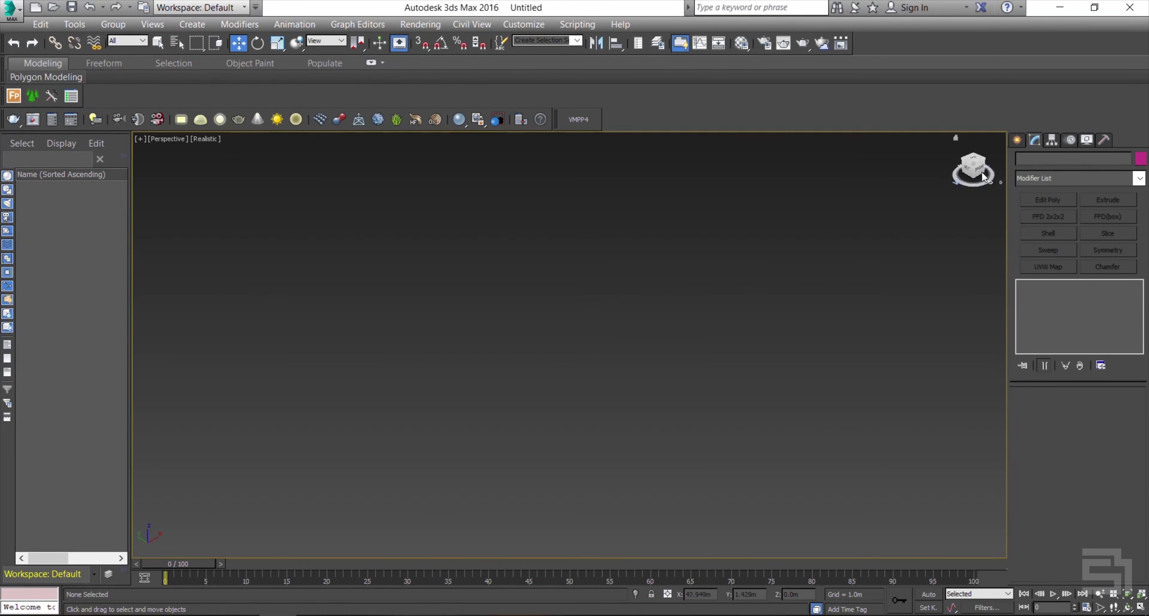
left_click(1018, 141)
left_click(1133, 292)
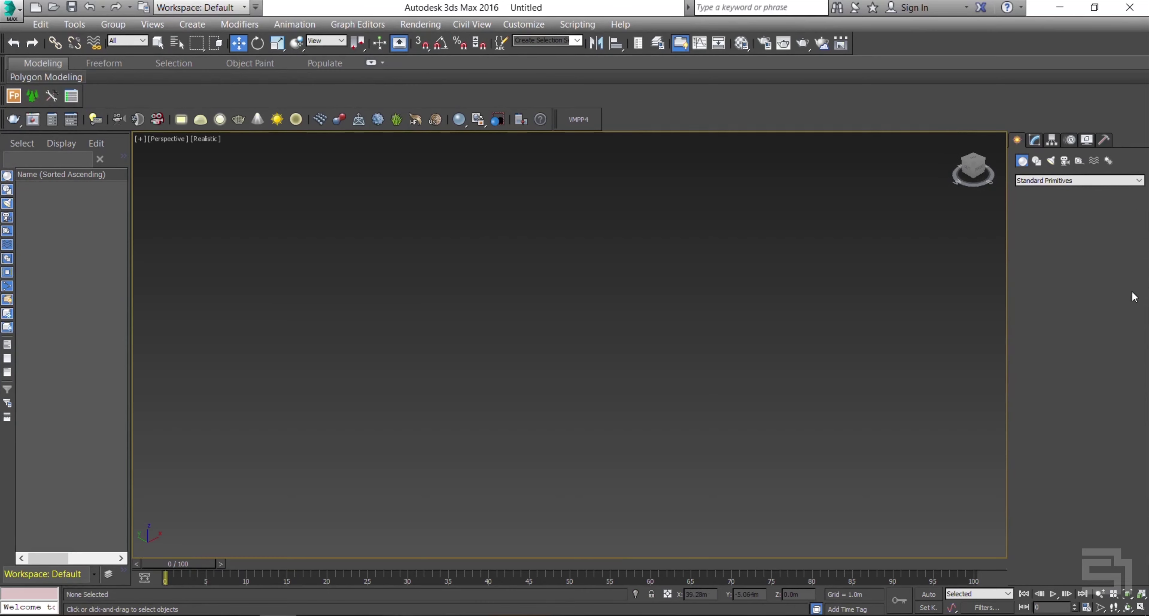
Draw Plane001 with 20 m length and 20 m width, then reopen the Material Editor
left_click_drag(466, 280, 517, 547)
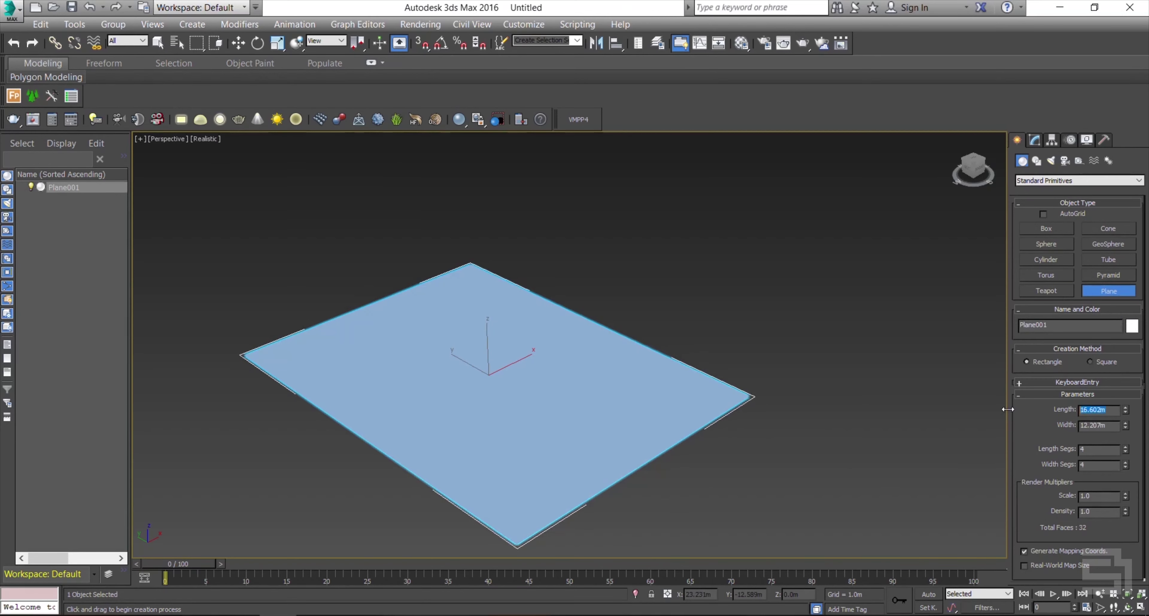
type("20")
key("Tab")
type("20")
key("Tab")
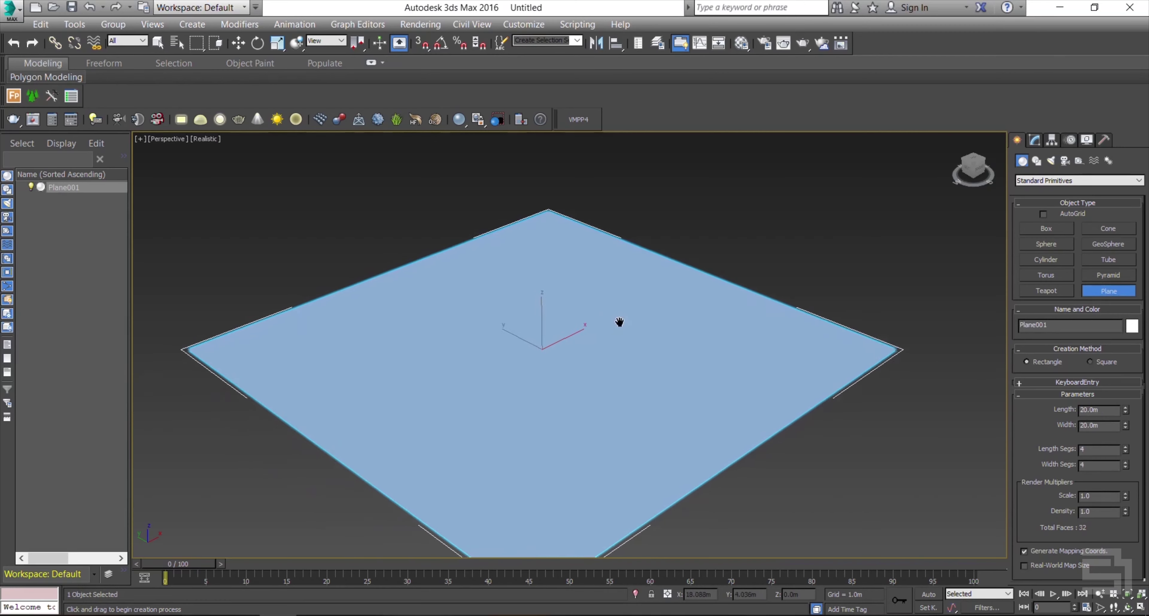
key("w")
scroll(620, 326, "down", 3)
middle_click_drag(611, 338, 627, 354, "alt")
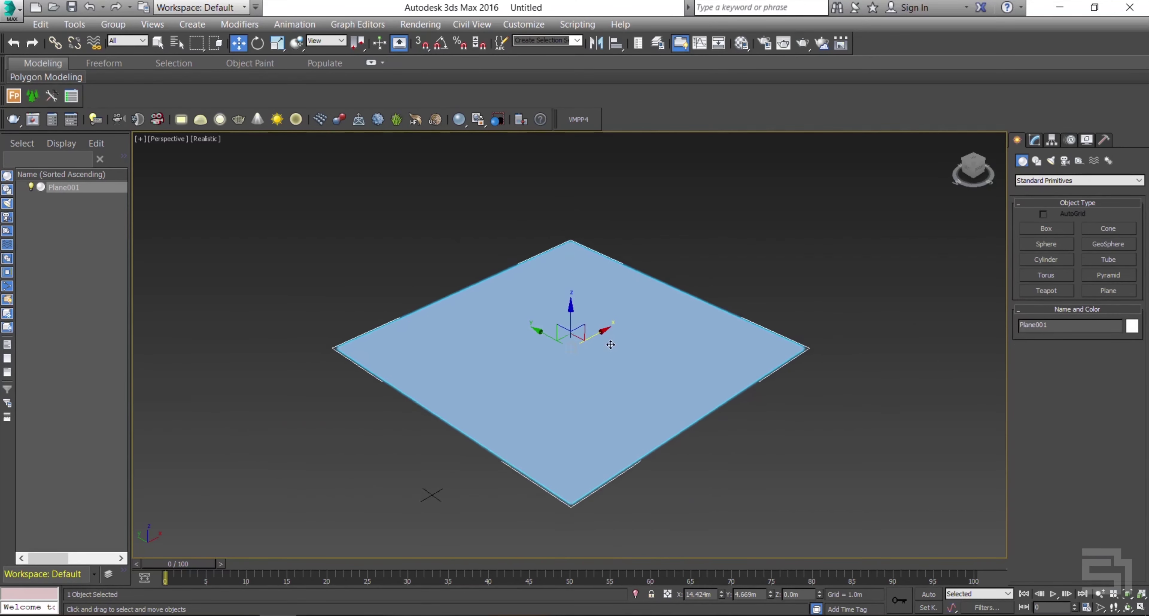
key("m")
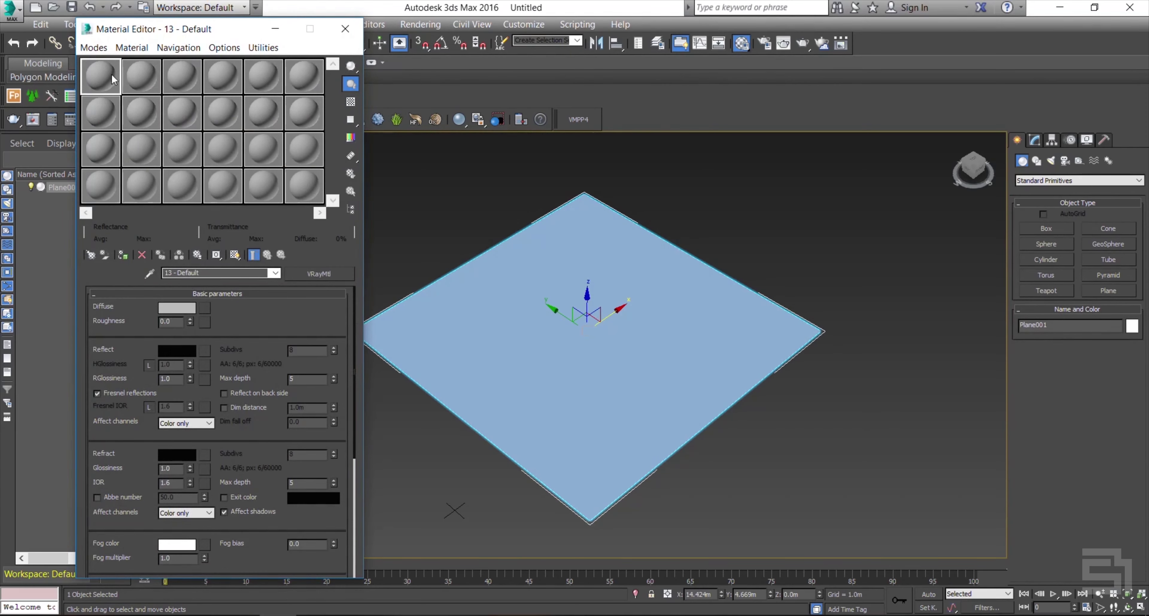
Drag Asphalt from Street Materials.mat in the Material/Map Browser onto the first sample slot
left_click(132, 47)
left_click(152, 65)
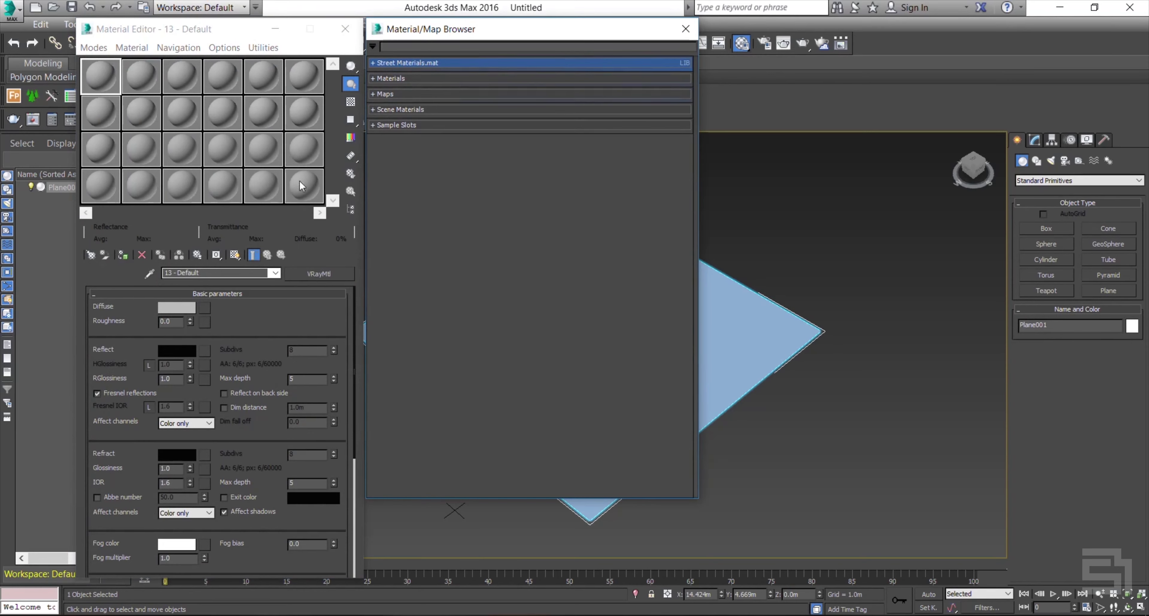
left_click(403, 65)
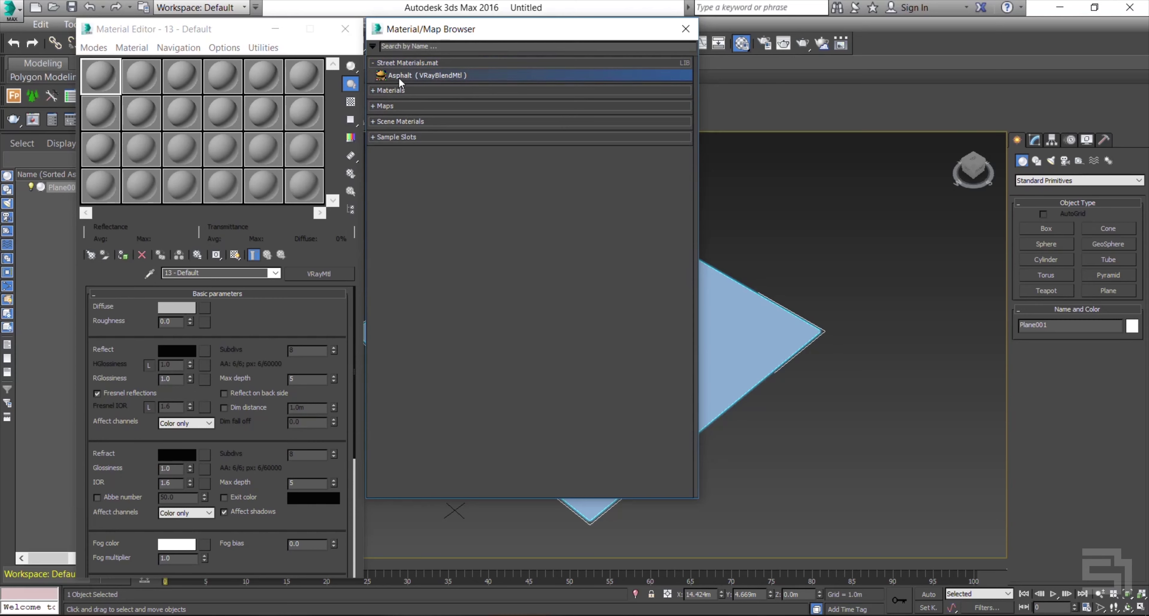
left_click_drag(400, 75, 105, 86)
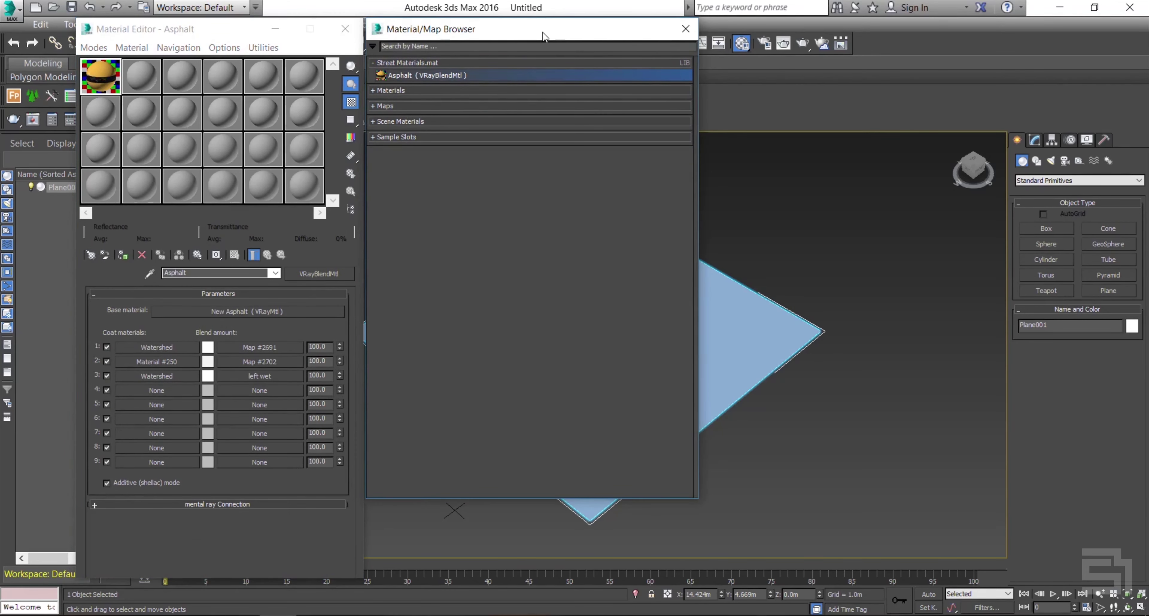
left_click(408, 47)
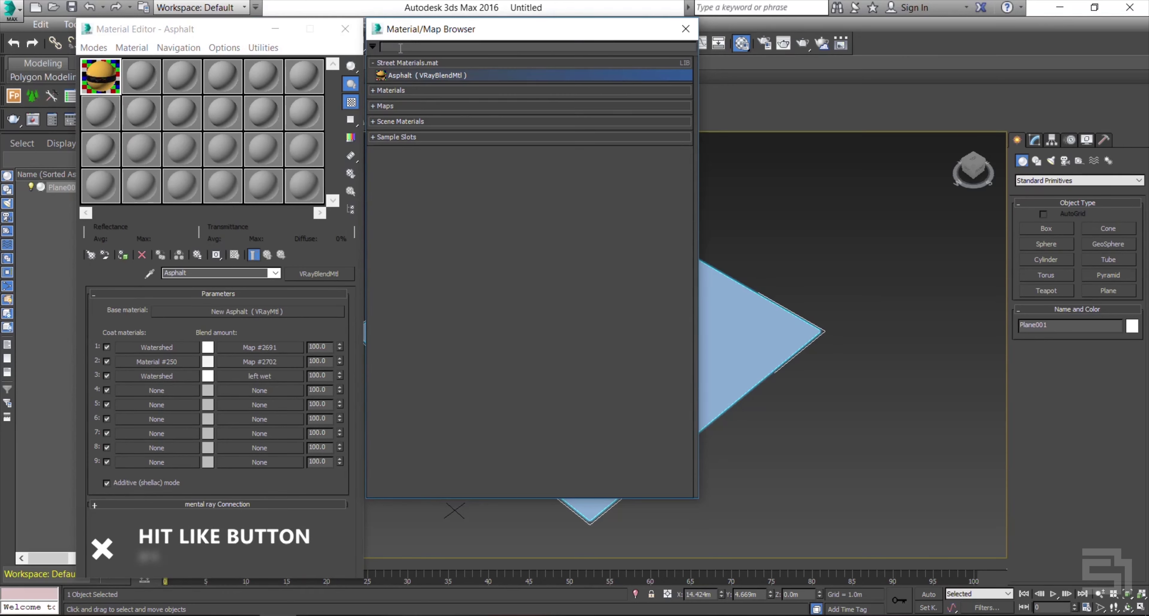
left_click(372, 46)
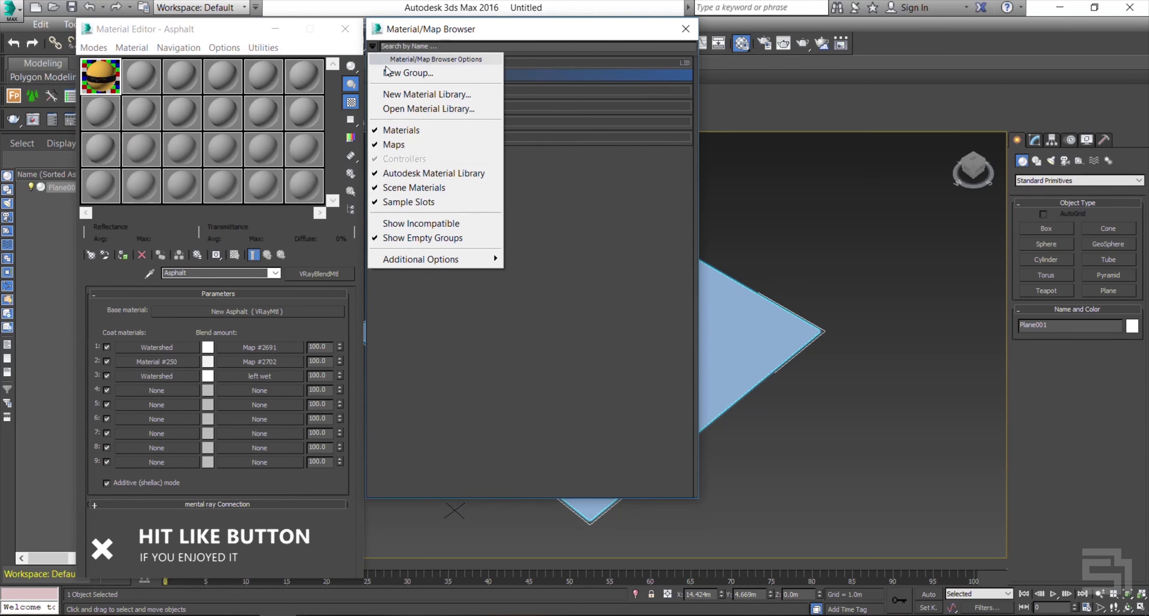
Open the Street Materials library file from the materiallibraries folder
left_click(469, 109)
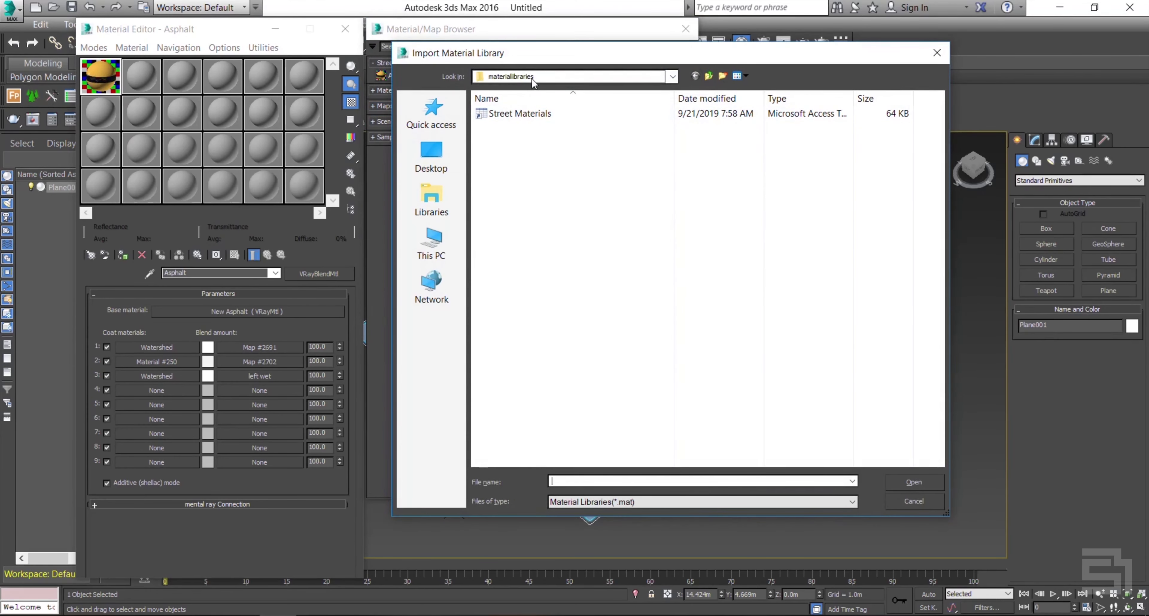
left_click(670, 78)
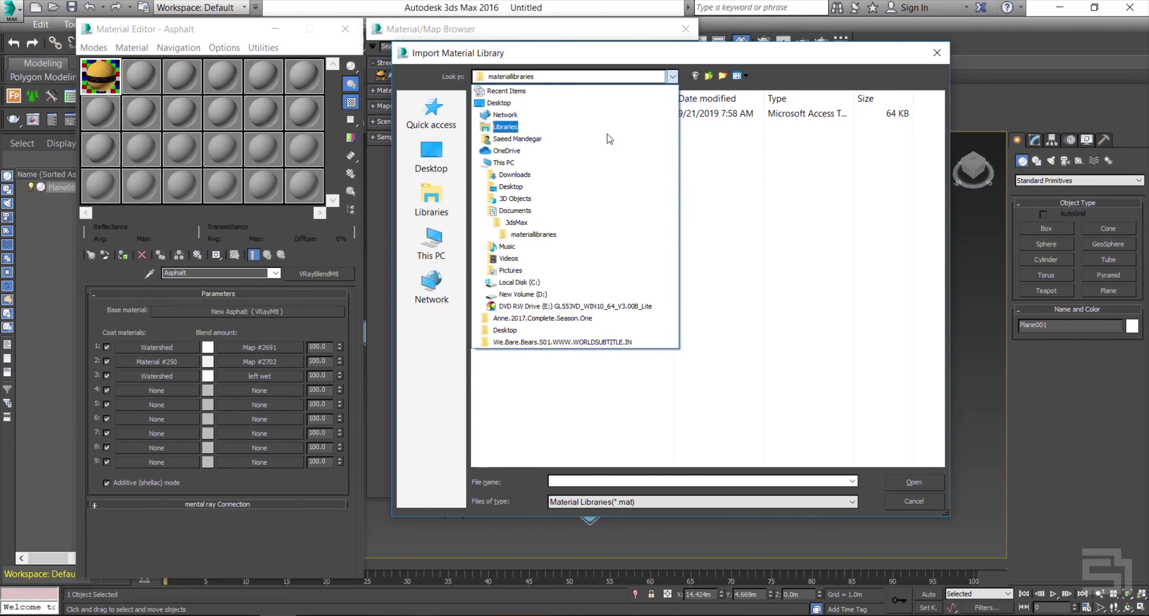
left_click(539, 236)
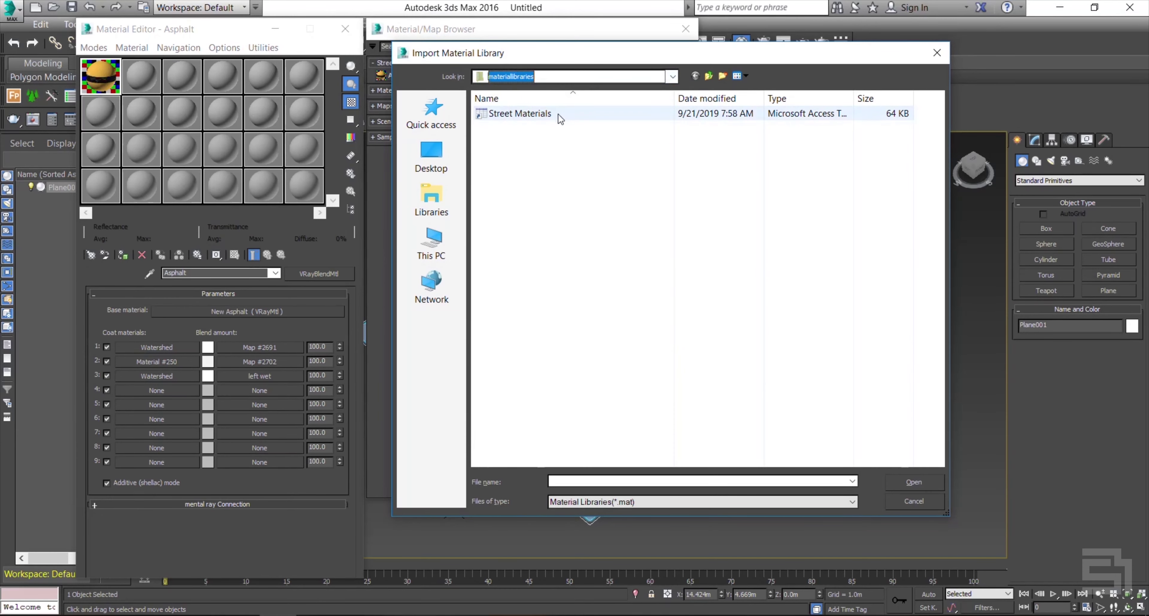
left_click(523, 118)
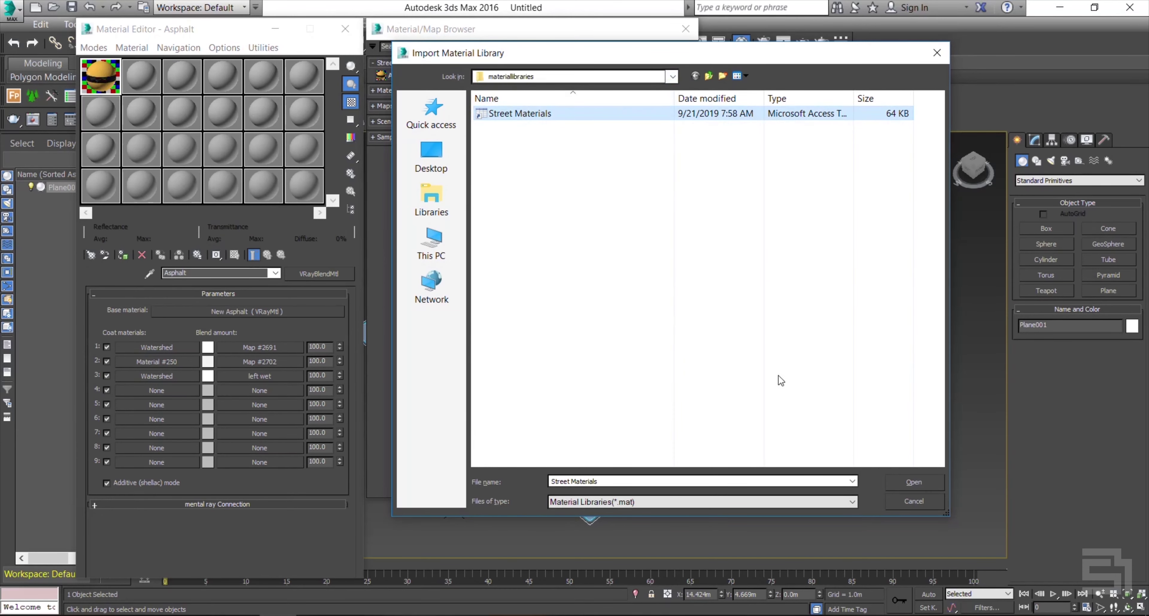
left_click(913, 505)
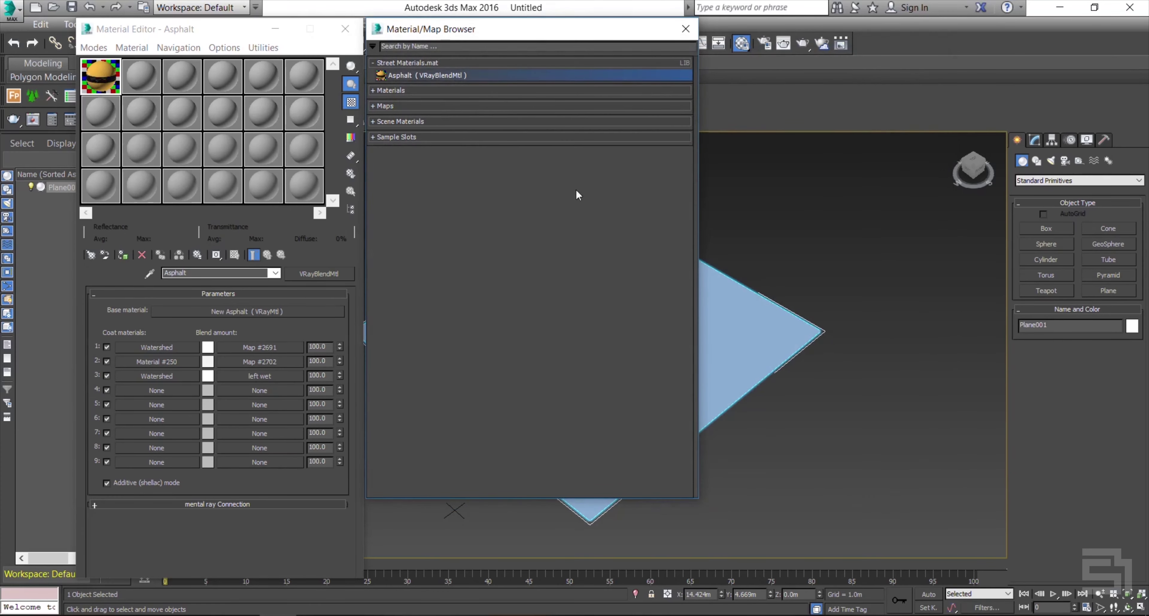
Assign the Asphalt material to Plane001, then zoom in and deselect it
left_click(685, 28)
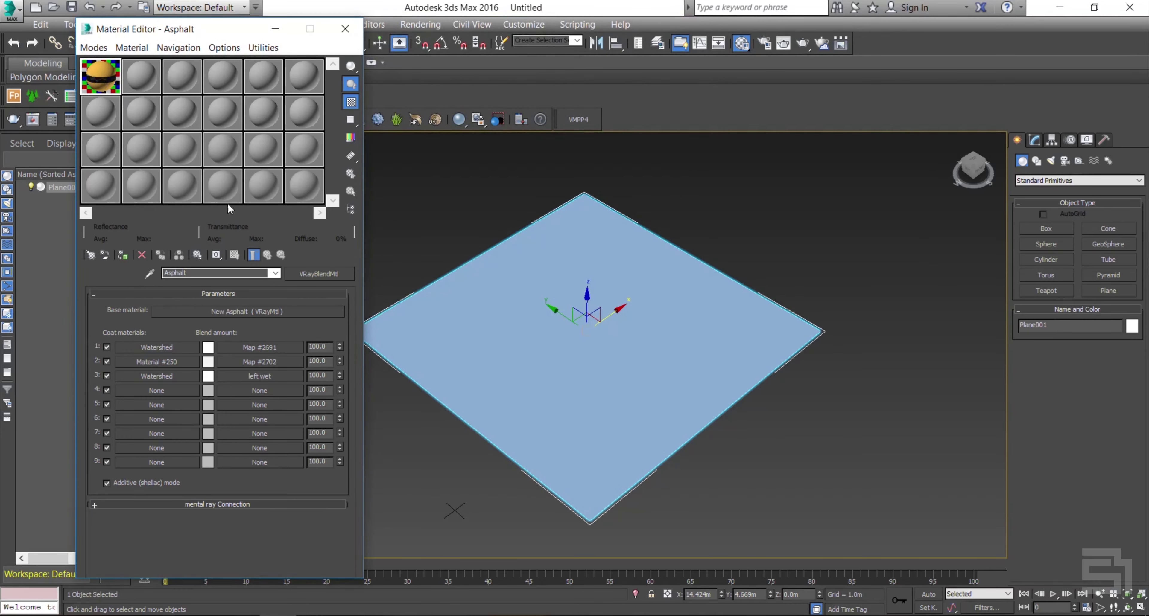
left_click(122, 255)
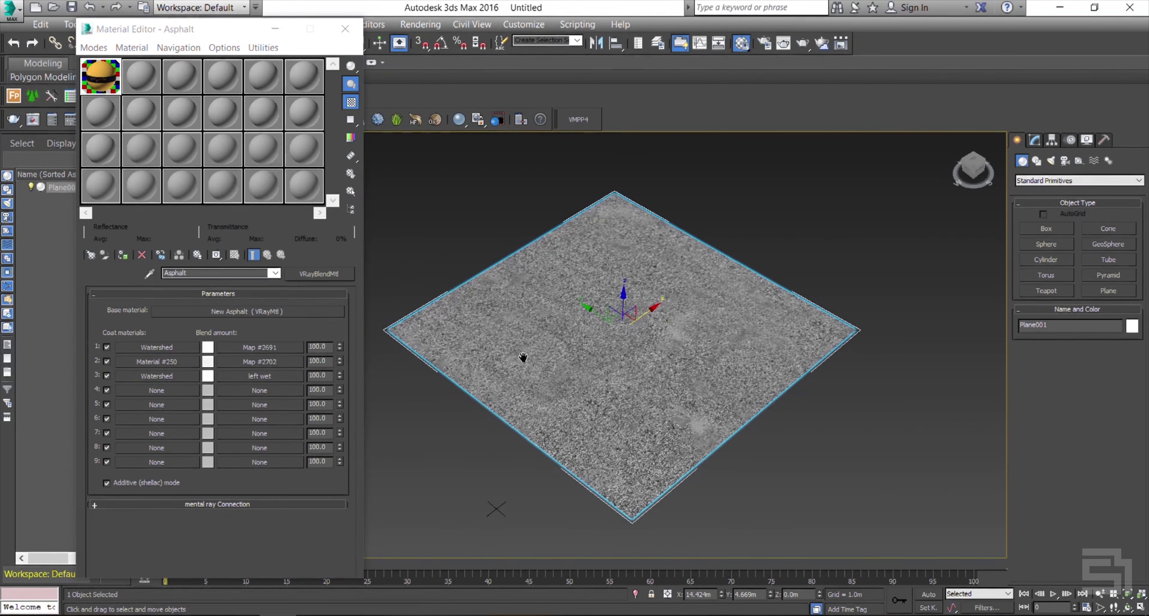
scroll(526, 357, "up", 3)
key("ctrl+d")
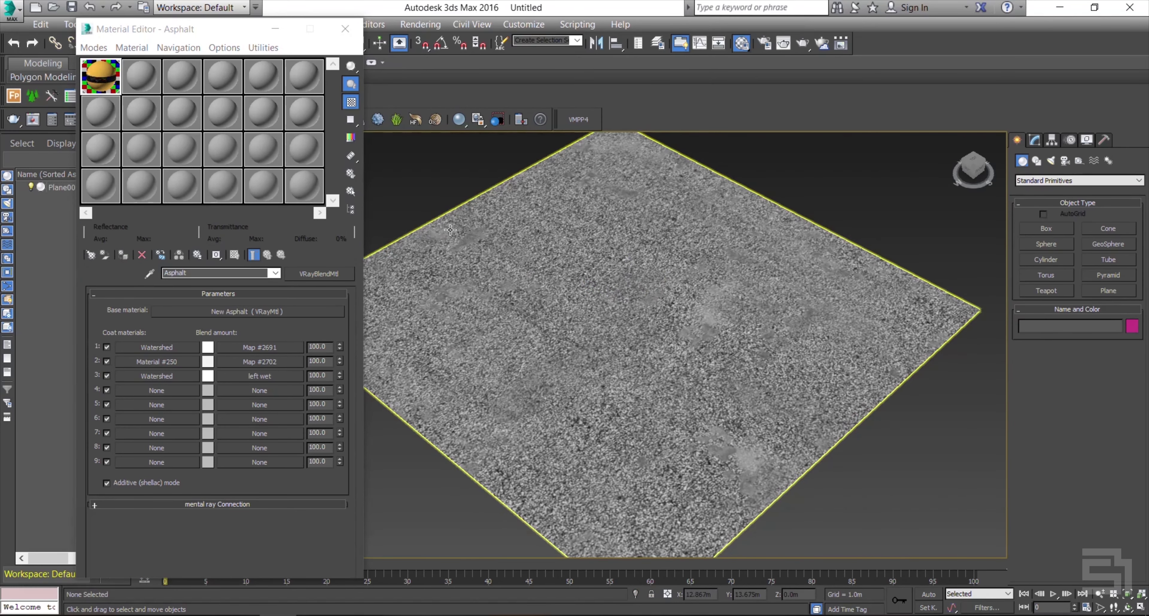
Enable Show Shaded Material in Viewport on the Composite diffuse bitmap of New Asphalt
left_click(233, 309)
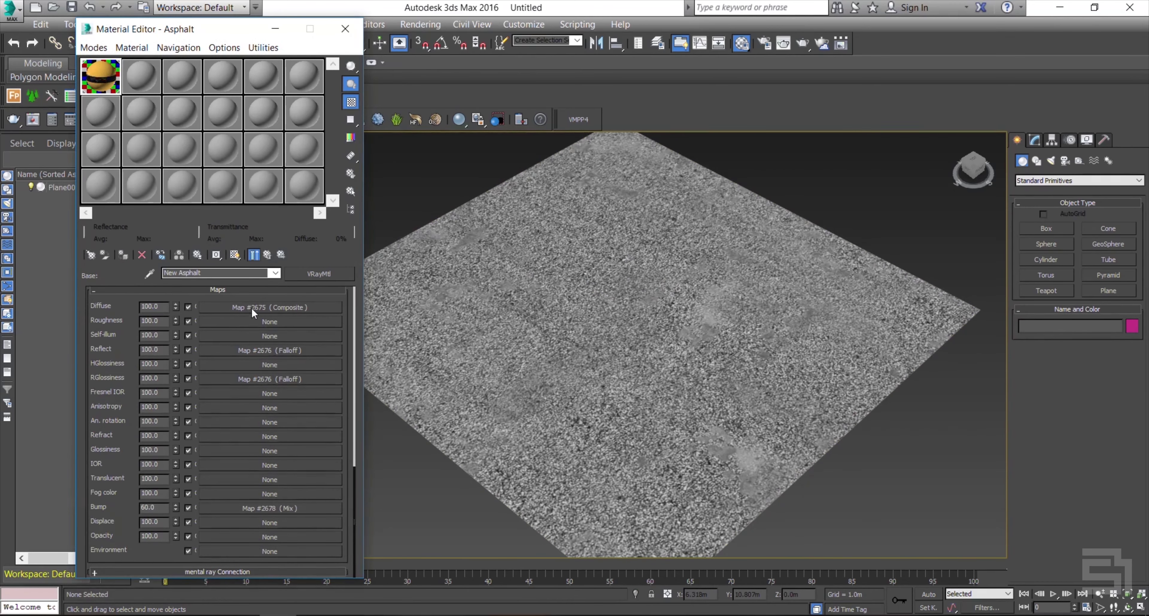
left_click(252, 308)
left_click(126, 398)
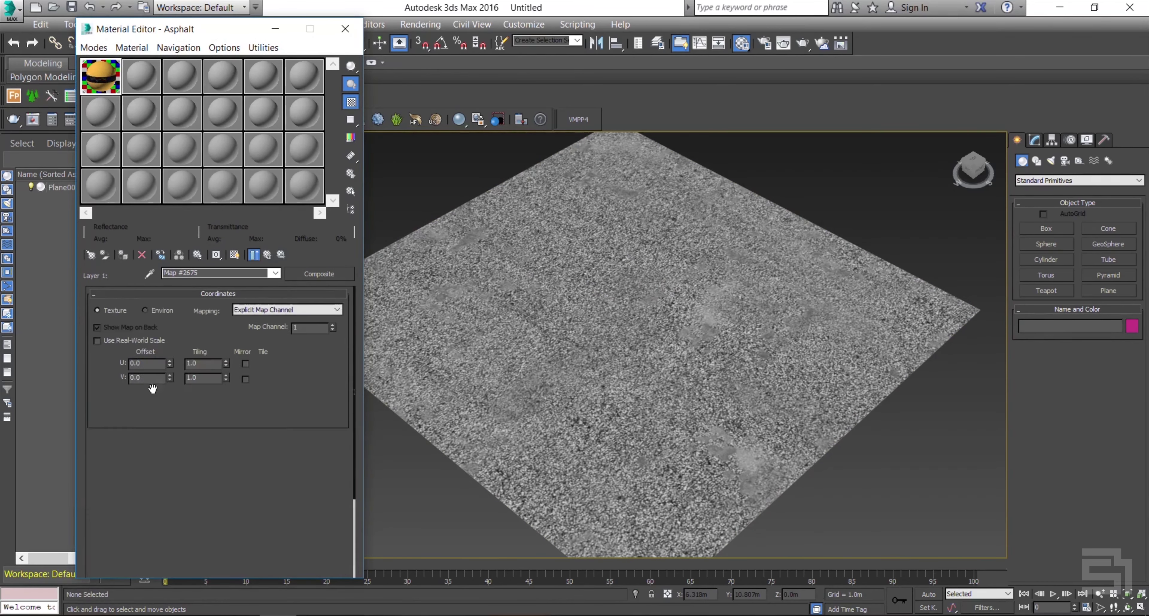
left_click(234, 255)
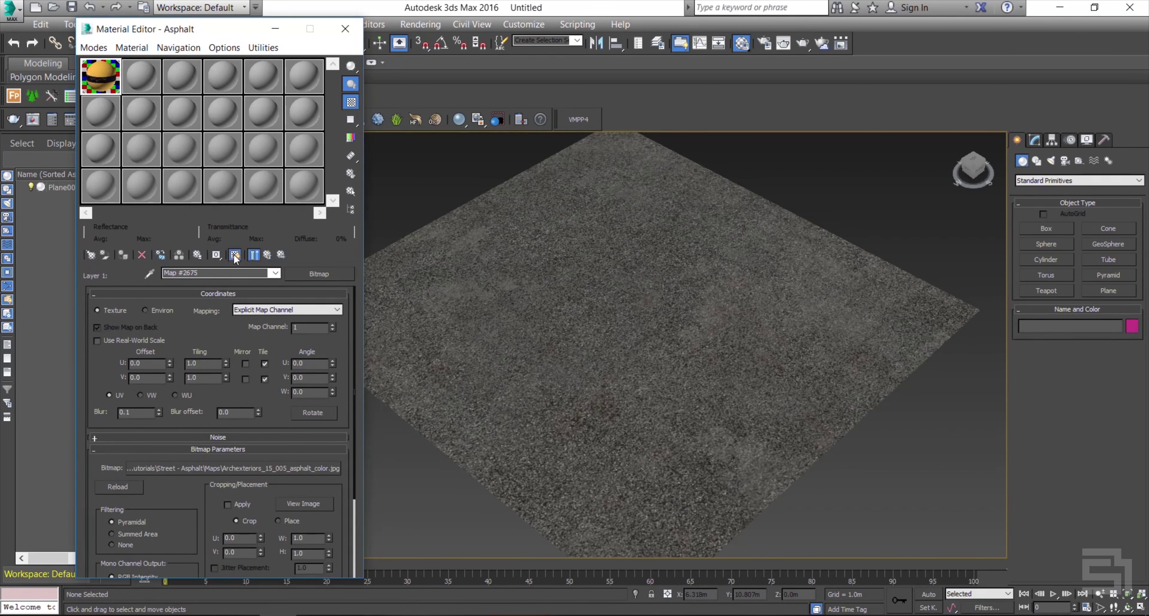
left_click(267, 255)
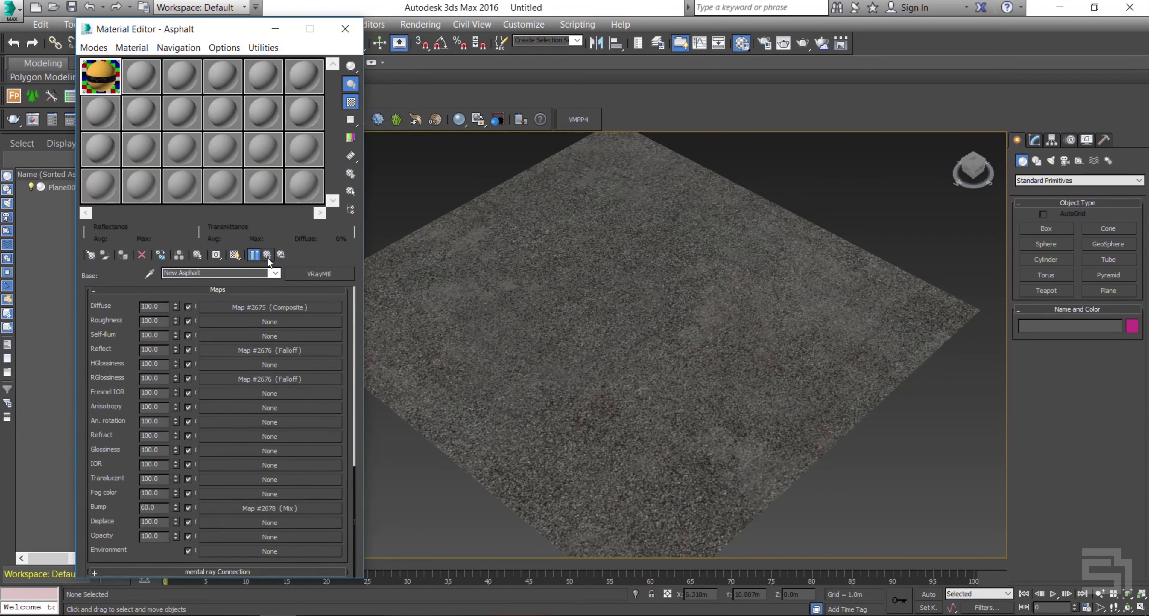
left_click(266, 256)
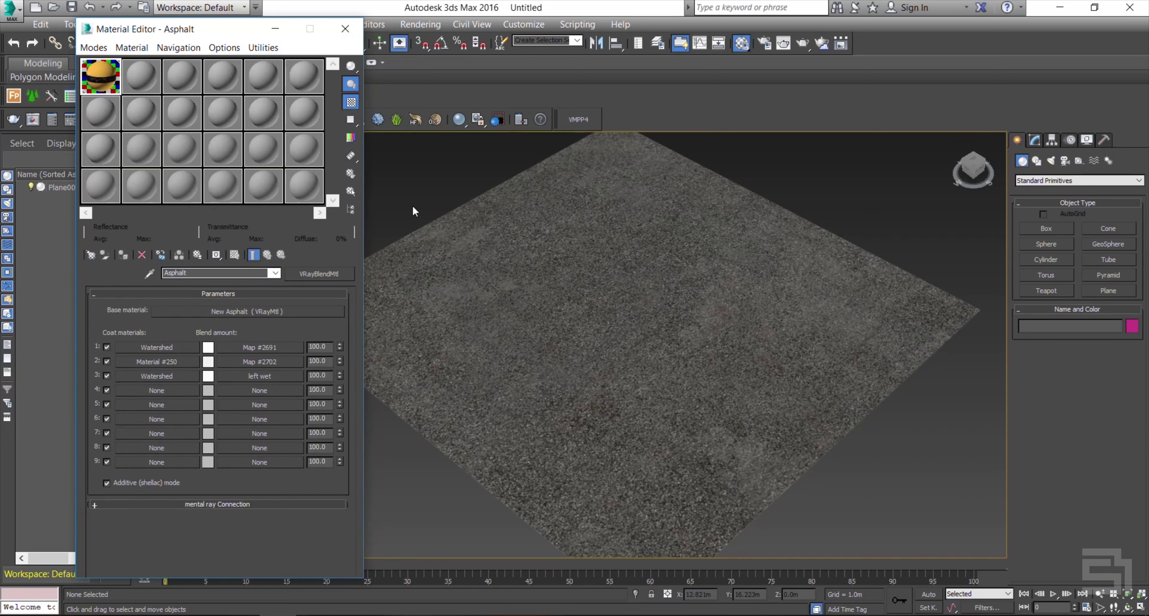
Close the Material Editor and orbit to view the textured plane
left_click(592, 332)
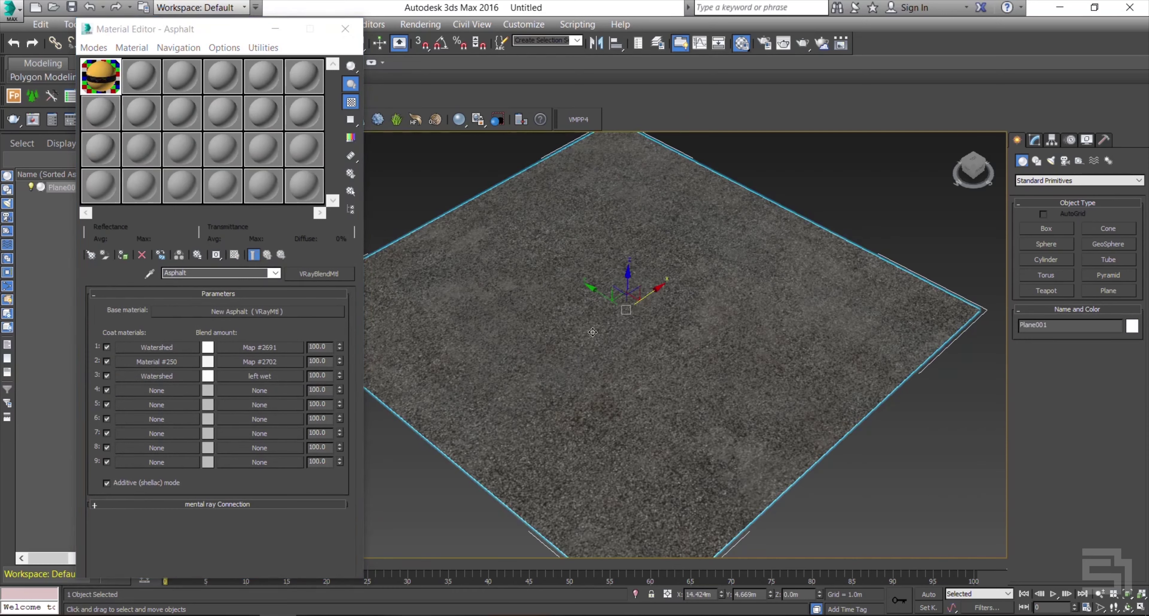
left_click(345, 28)
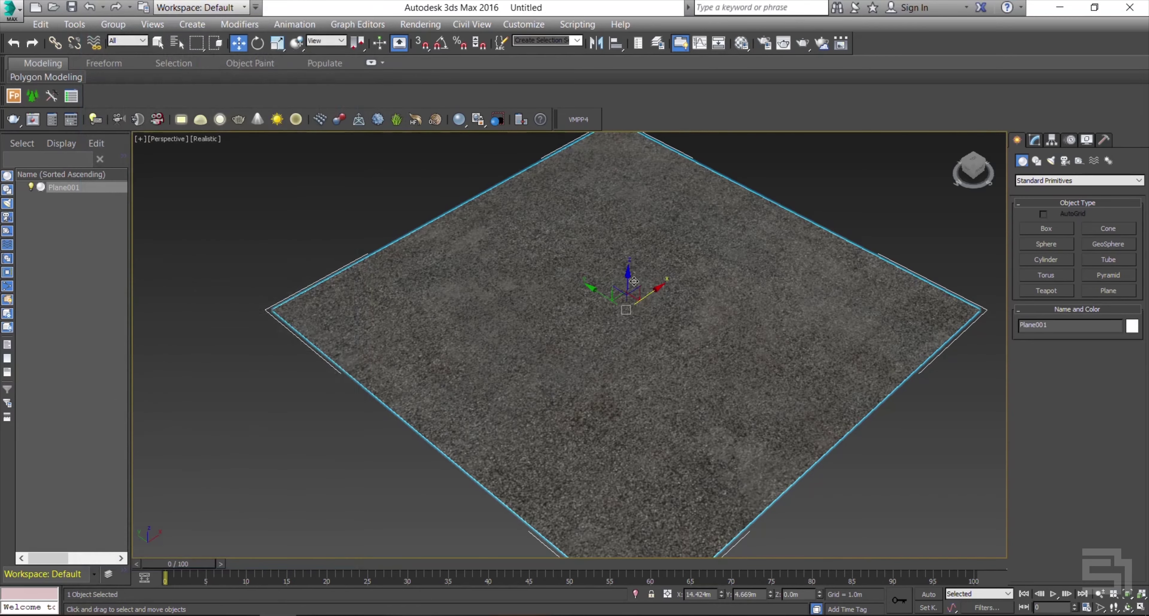
left_click(869, 231)
middle_click_drag(649, 380, 649, 388, "alt")
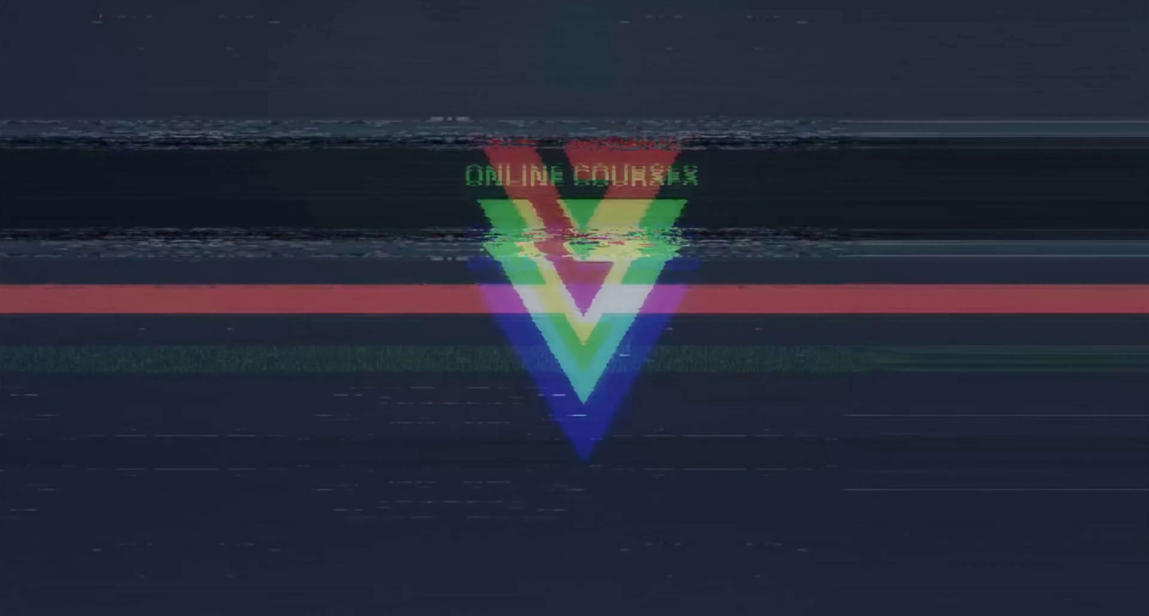